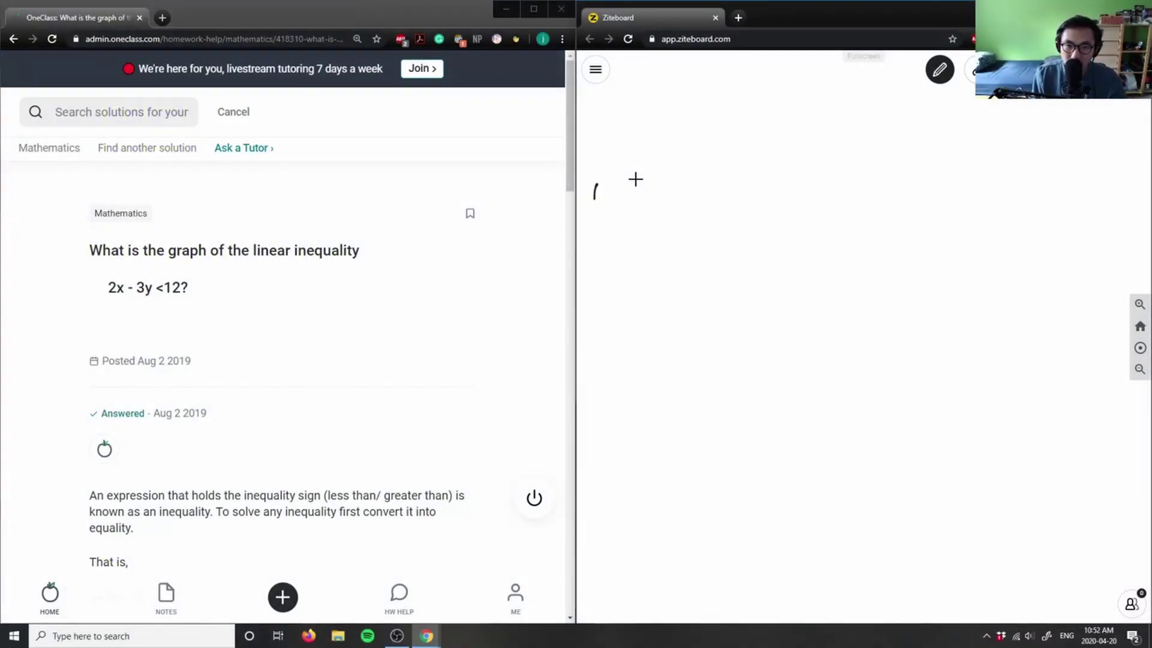
Handwrite the problem label "10)" on the whiteboard.
drag(602, 170, 603, 192)
drag(618, 176, 625, 201)
drag(628, 178, 644, 179)
drag(636, 170, 635, 189)
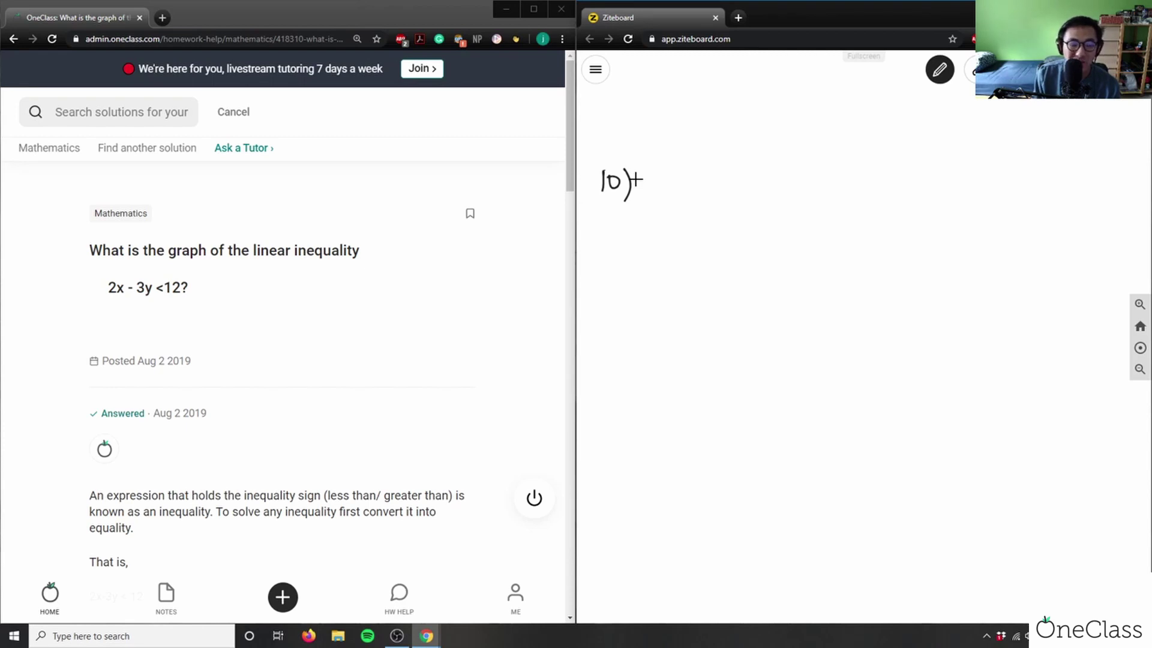
Handwrite the inequality 2x − 3y < 12, undoing one mistaken stroke.
mouse_move(679, 177)
mouse_down()
mouse_move(694, 180)
mouse_move(698, 204)
mouse_up()
drag(703, 186, 714, 202)
mouse_move(713, 184)
mouse_down()
mouse_move(702, 202)
mouse_move(742, 186)
mouse_move(757, 204)
mouse_move(779, 197)
mouse_up()
key(ctrl+z)
drag(787, 181, 771, 221)
mouse_move(822, 174)
mouse_down()
mouse_move(814, 191)
mouse_move(830, 193)
mouse_up()
mouse_move(854, 170)
mouse_down()
mouse_move(854, 198)
mouse_move(883, 196)
mouse_up()
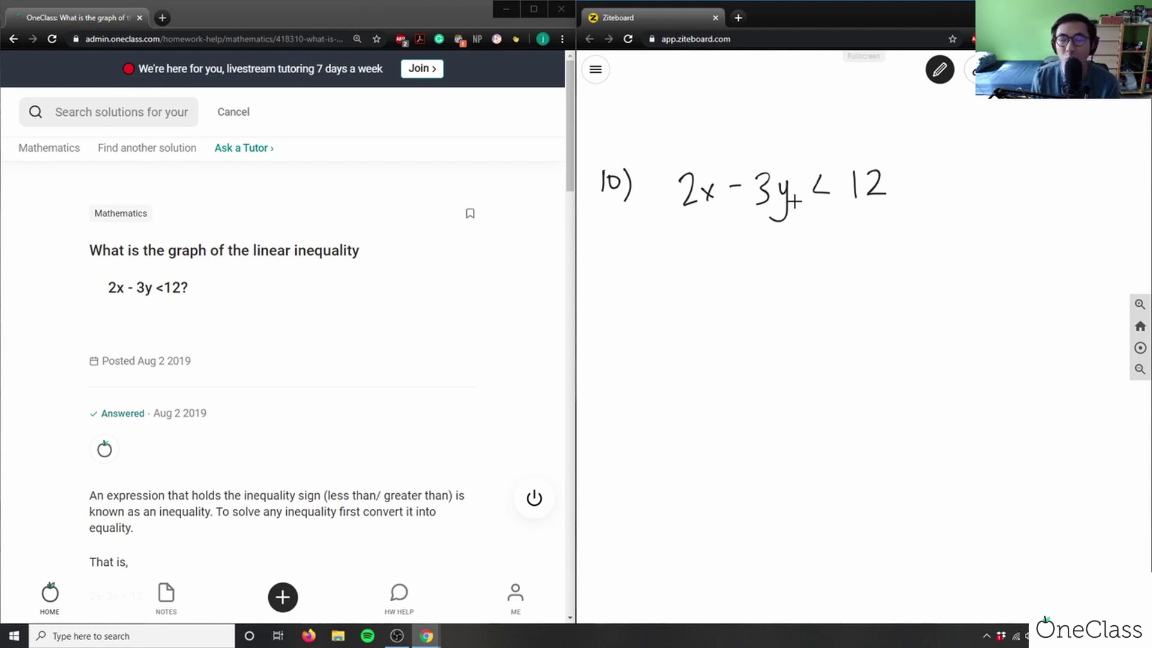
Draw an arrow moving 2x across and write −3y < 12 − 2x below.
mouse_move(723, 167)
mouse_down()
mouse_move(752, 141)
mouse_move(862, 171)
mouse_up()
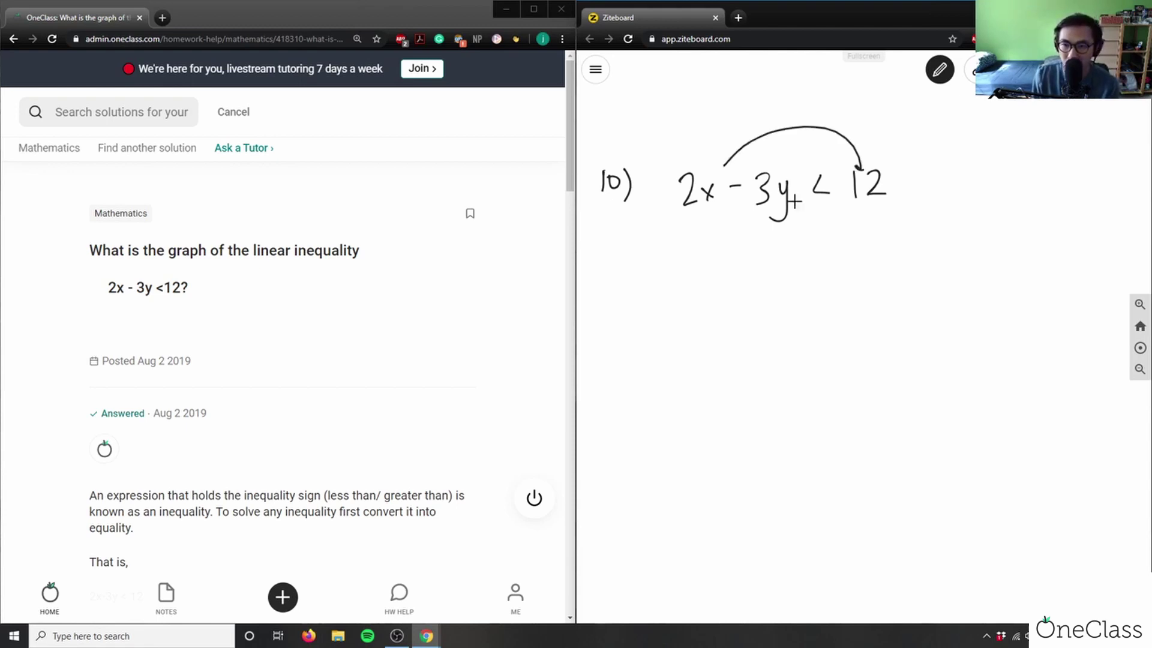
drag(717, 277, 730, 277)
mouse_move(739, 262)
mouse_down()
mouse_move(751, 268)
mouse_move(736, 292)
mouse_up()
mouse_move(757, 273)
mouse_down()
mouse_move(738, 292)
mouse_move(775, 275)
mouse_move(761, 311)
mouse_up()
mouse_move(800, 262)
mouse_down()
mouse_move(789, 278)
mouse_move(820, 278)
mouse_up()
drag(827, 265, 848, 285)
drag(862, 270, 901, 282)
mouse_move(902, 273)
mouse_down()
mouse_move(917, 268)
mouse_move(911, 289)
mouse_up()
drag(864, 271, 873, 271)
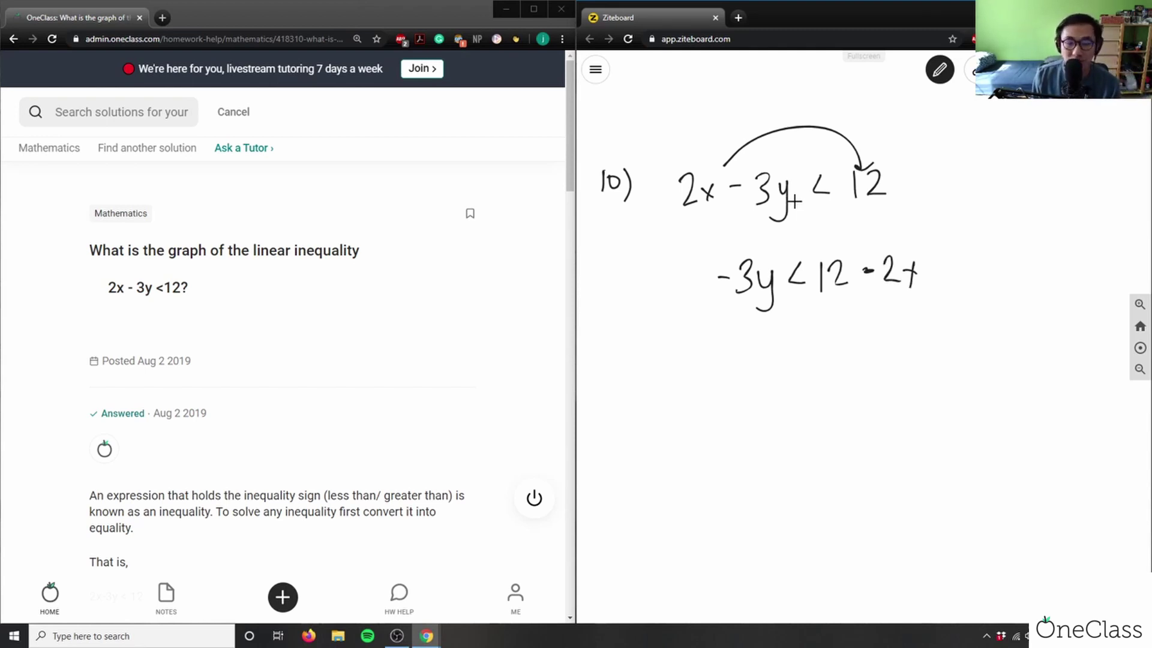
Erase a premature y and set up dividing both sides by −3.
drag(753, 377, 758, 391)
drag(766, 376, 754, 410)
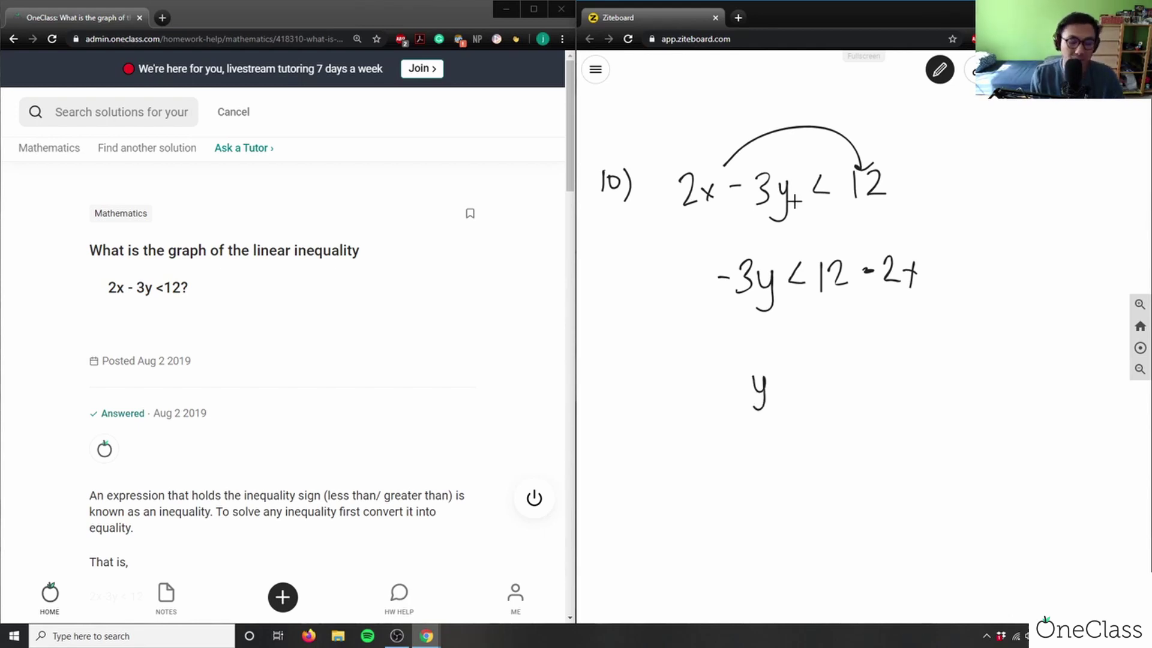
drag(753, 370, 759, 409)
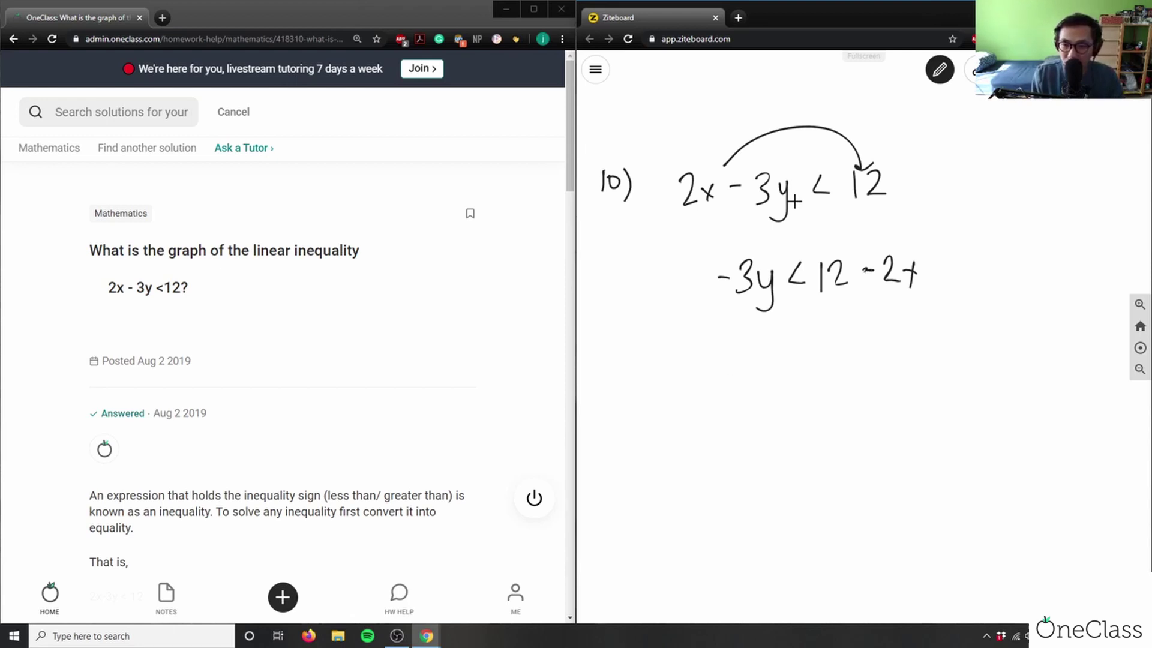
mouse_move(715, 307)
mouse_down()
mouse_move(770, 302)
mouse_move(736, 325)
mouse_move(751, 337)
mouse_up()
drag(817, 306, 916, 295)
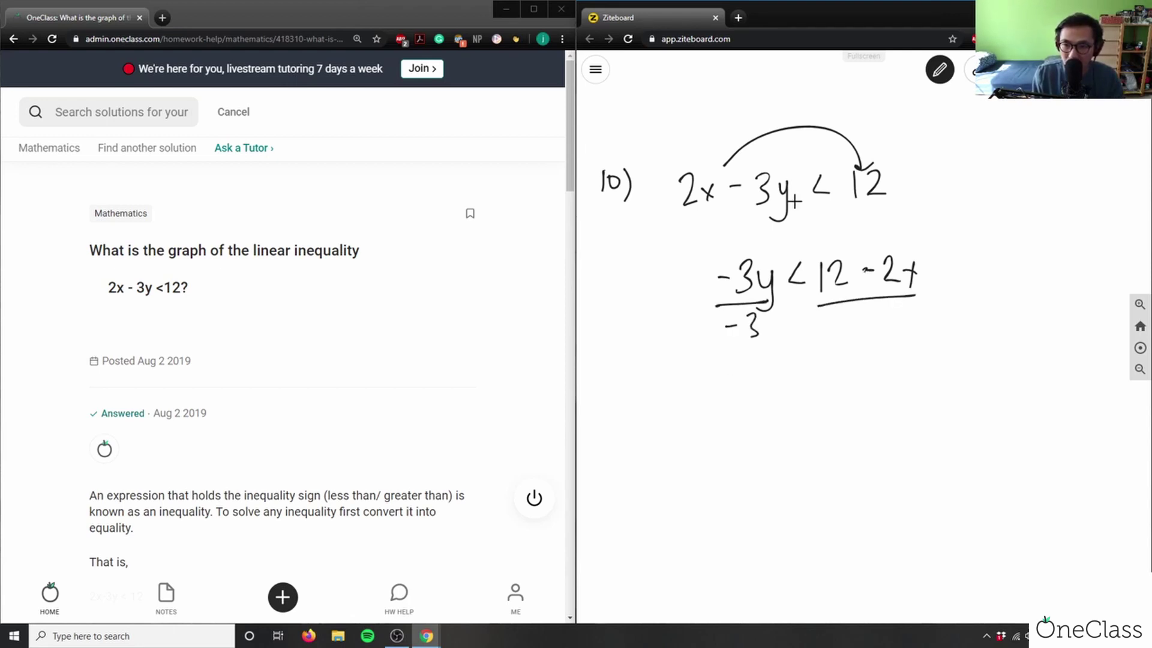
drag(869, 325, 881, 324)
mouse_move(889, 312)
mouse_down()
mouse_move(900, 315)
mouse_move(889, 338)
mouse_up()
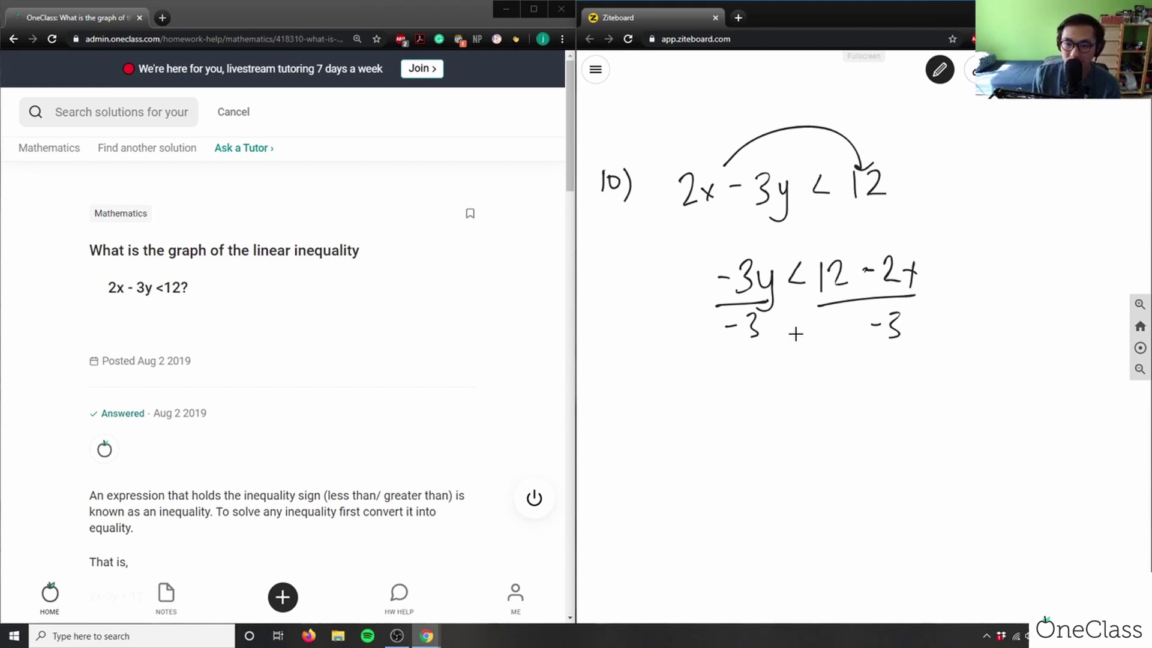
Write the result y > −4 + (2/3)x, striking through the cancelled −3.
drag(750, 404, 751, 445)
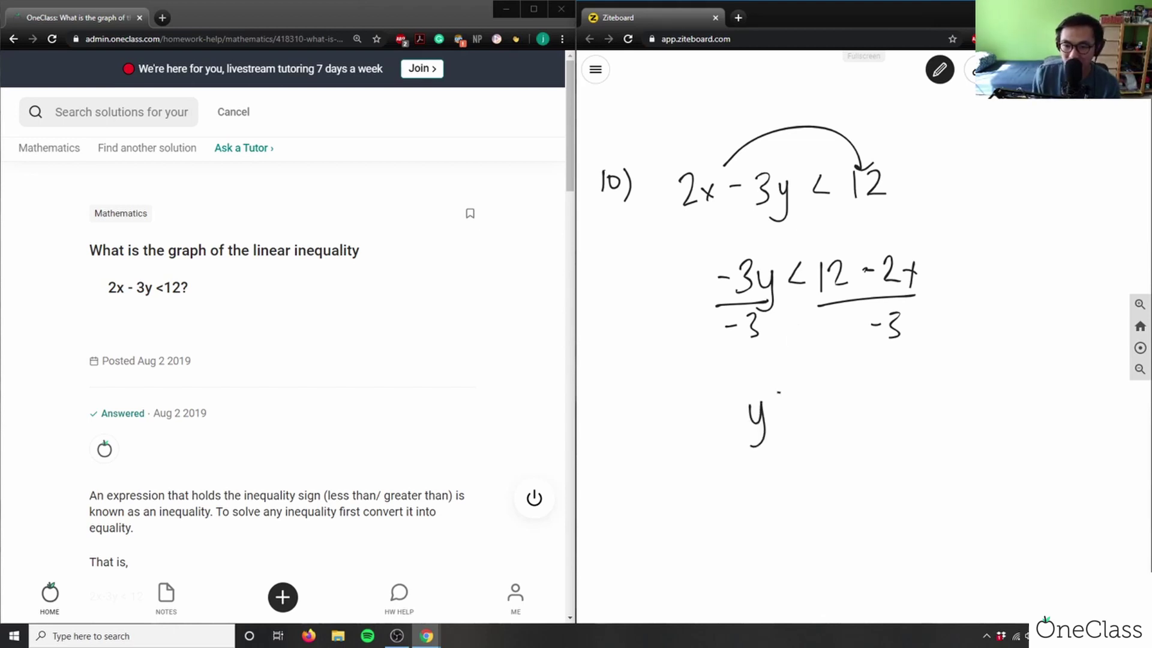
drag(777, 393, 783, 421)
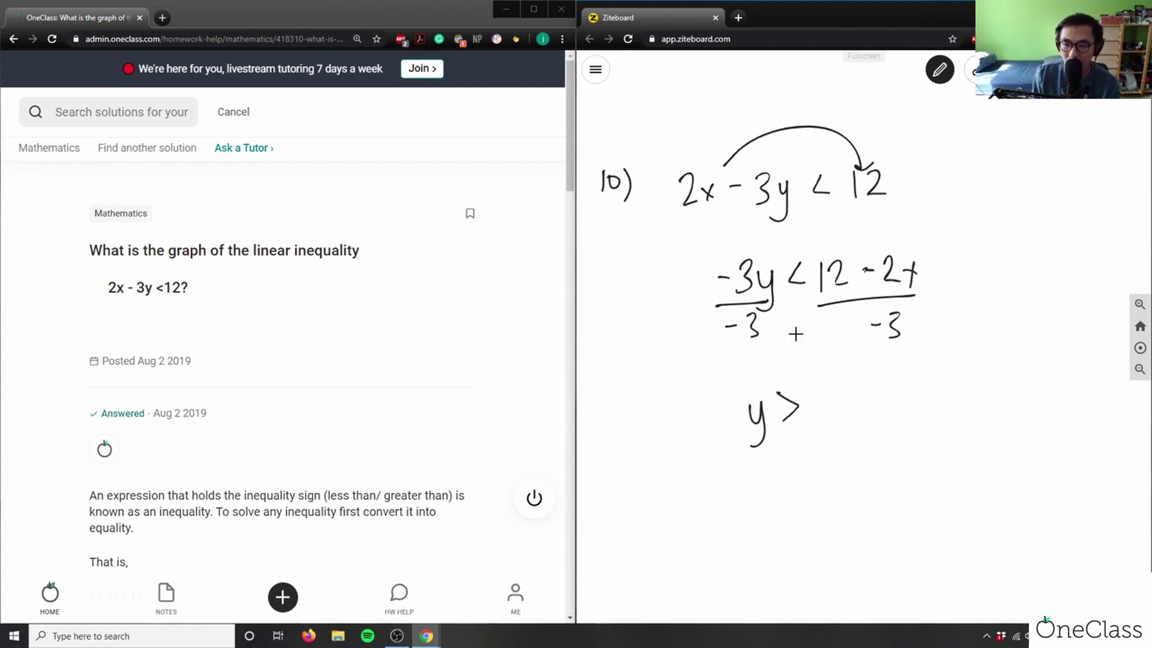
drag(817, 404, 854, 406)
drag(851, 390, 851, 425)
drag(888, 317, 898, 327)
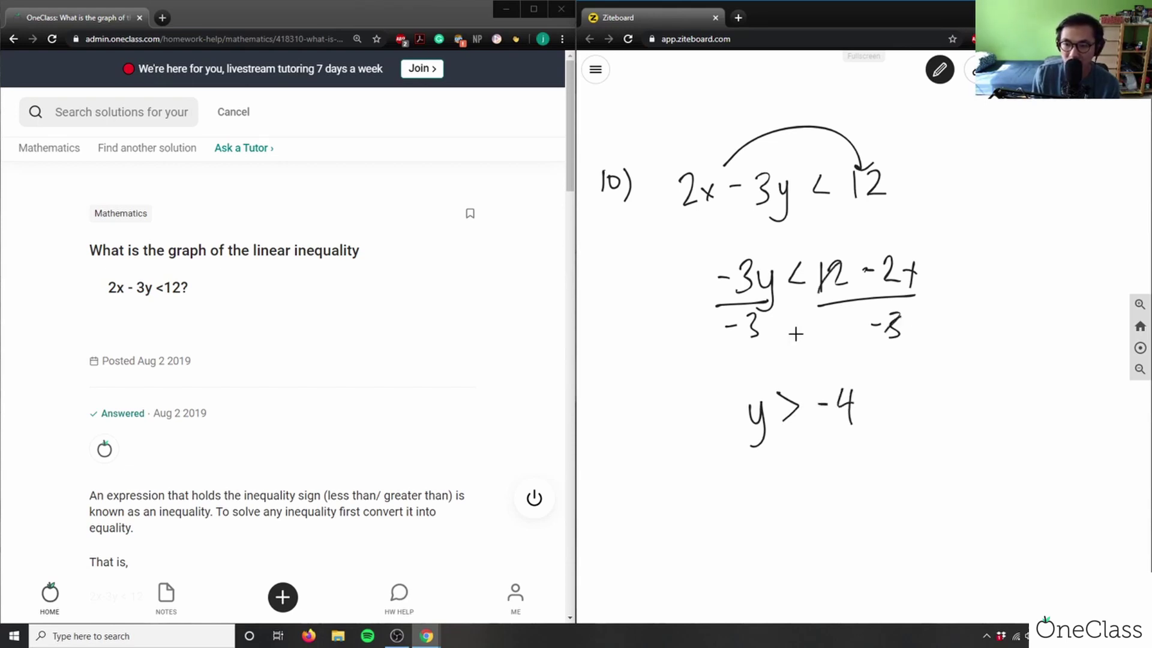
drag(873, 400, 889, 399)
drag(883, 391, 882, 409)
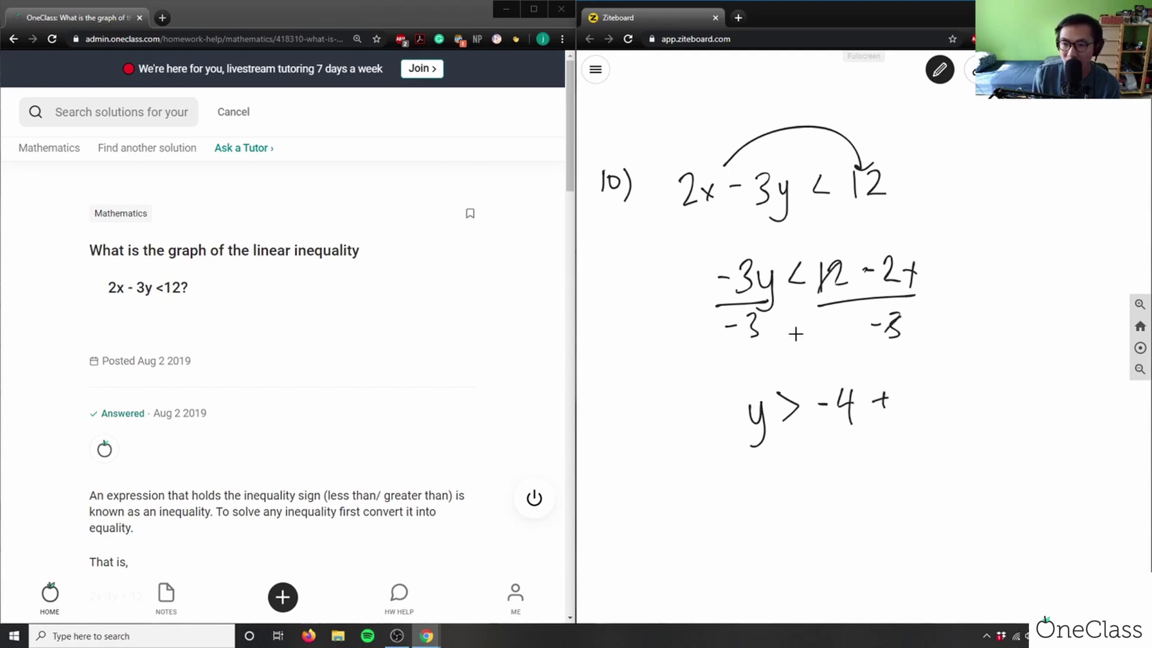
mouse_move(905, 368)
mouse_down()
mouse_move(920, 382)
mouse_move(911, 418)
mouse_move(951, 401)
mouse_up()
mouse_move(946, 388)
mouse_down()
mouse_move(937, 408)
mouse_move(944, 397)
mouse_up()
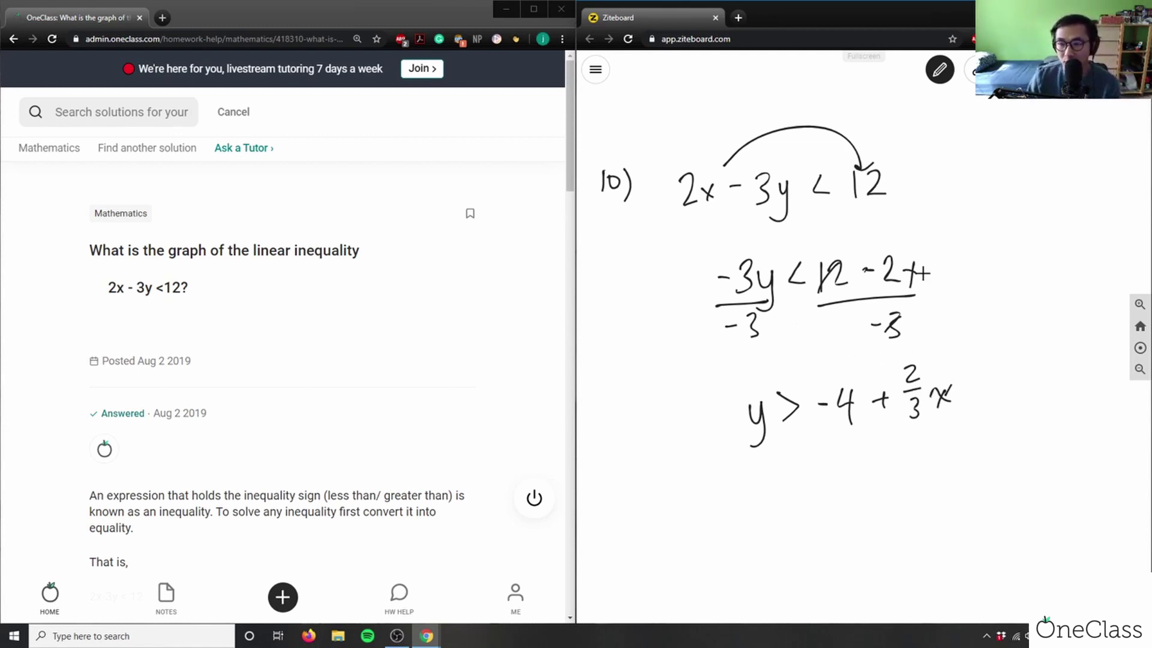
Draw vertical and horizontal axes below the solved inequality with the pen.
scroll(1010, 243, down, 3)
scroll(1019, 288, down, 2)
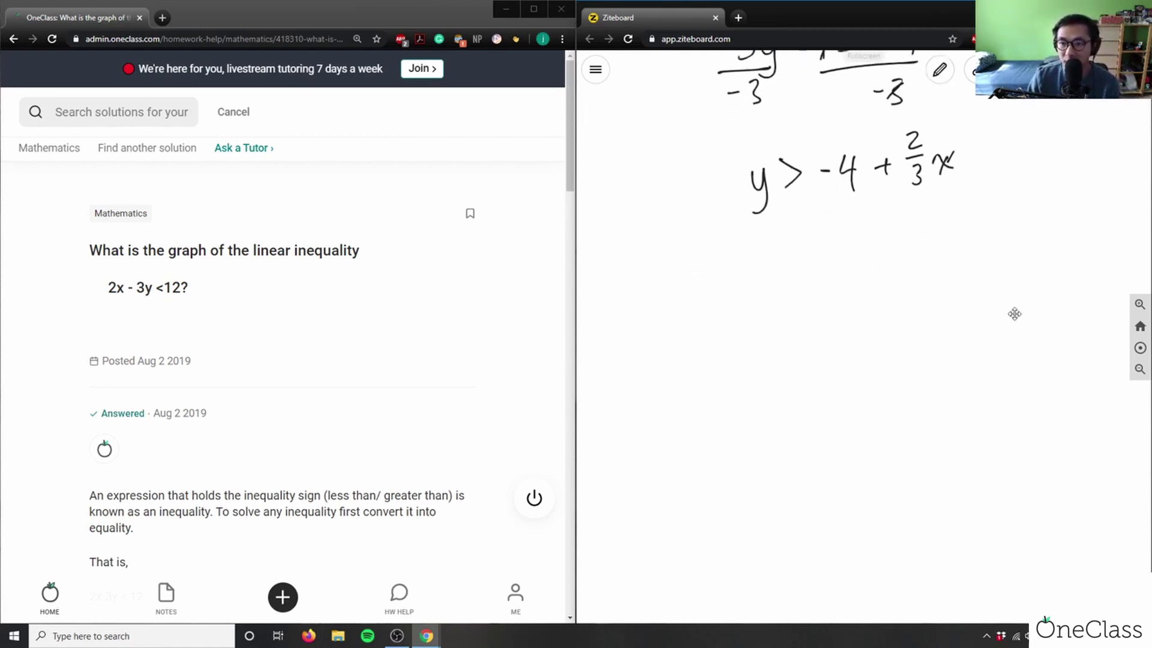
scroll(984, 287, up, 1)
scroll(969, 312, up, 1)
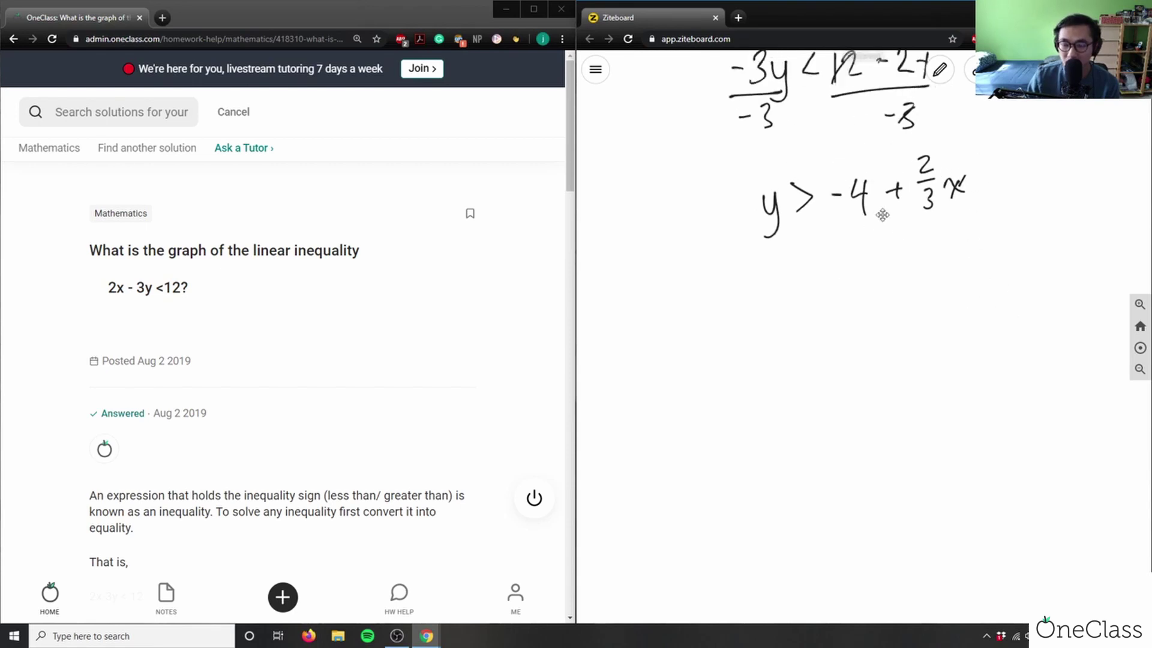
click(937, 81)
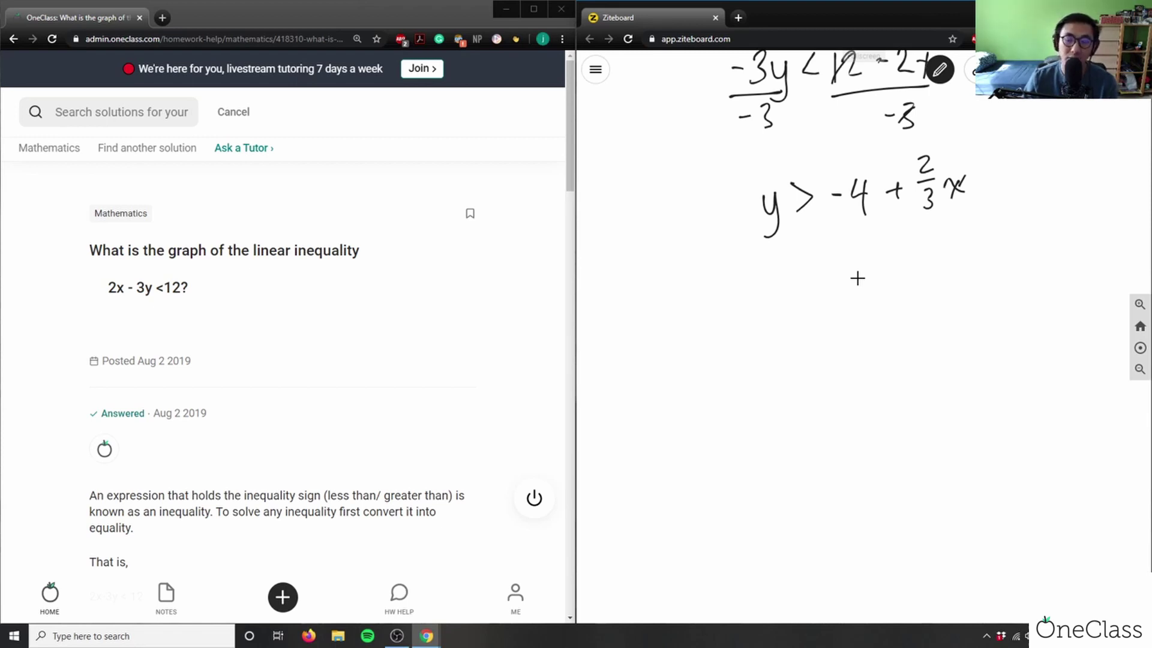
drag(750, 290, 761, 496)
mouse_move(629, 388)
mouse_down()
mouse_move(892, 381)
mouse_move(929, 400)
mouse_up()
Label the axes x and Y and mark −4 on the y-axis.
right_click(894, 387)
click(911, 388)
drag(928, 384, 914, 400)
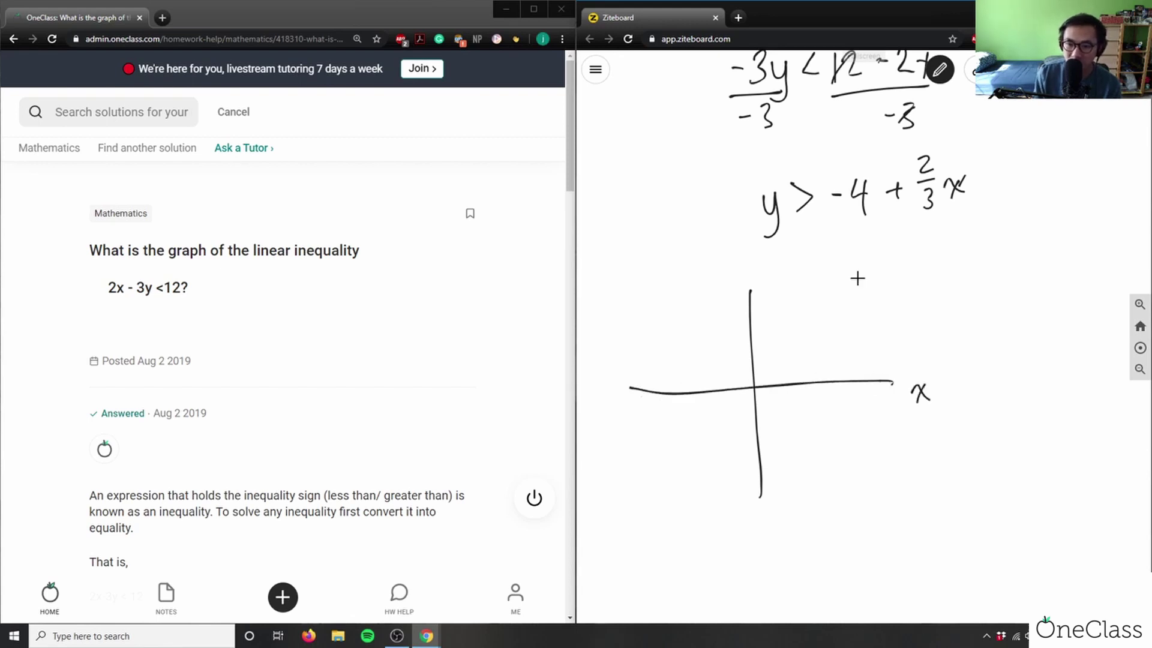
drag(715, 268, 722, 279)
drag(727, 267, 720, 290)
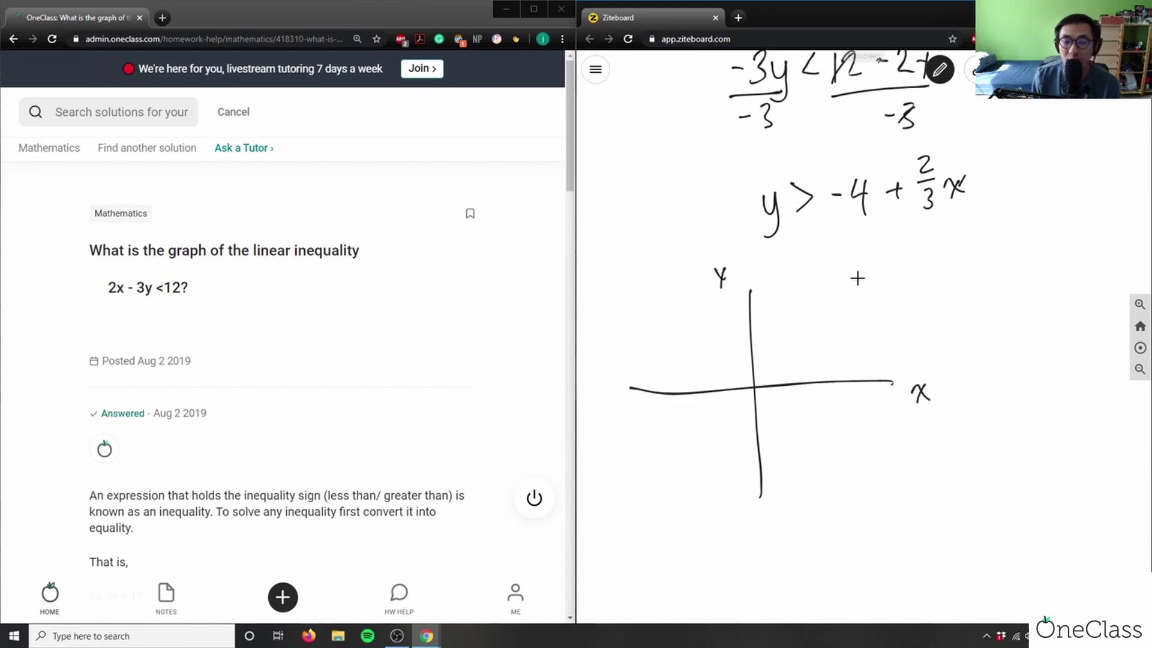
mouse_move(755, 467)
mouse_down()
mouse_move(766, 464)
mouse_move(731, 471)
mouse_move(745, 470)
mouse_up()
drag(742, 463, 742, 475)
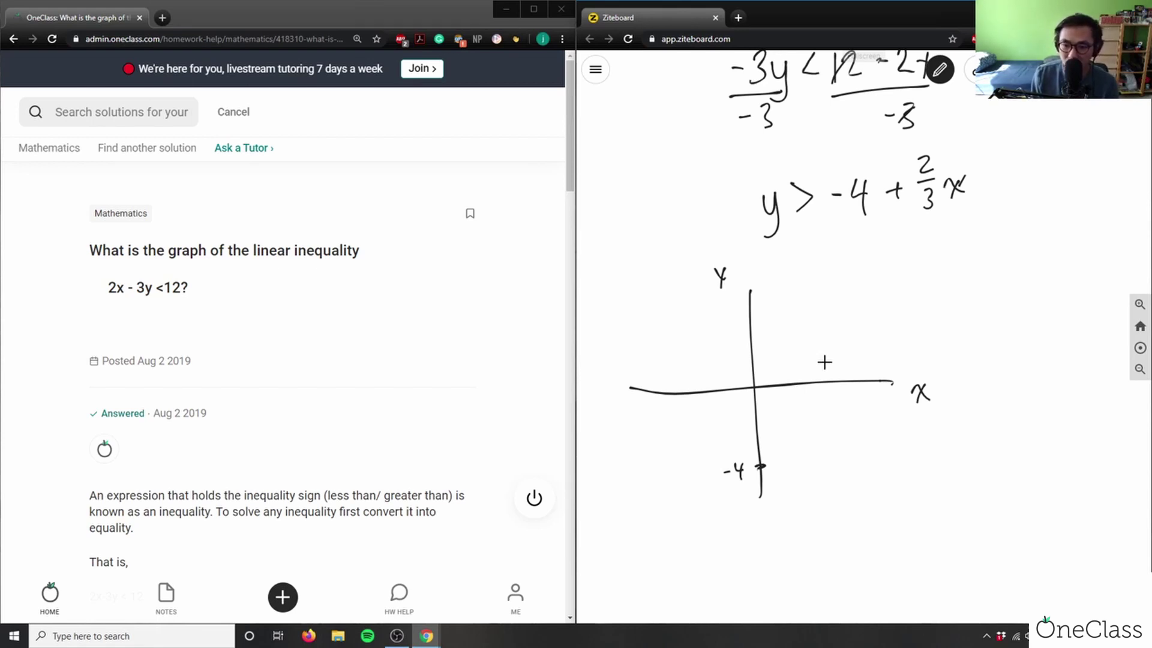
Add tick marks on the y- and x-axes and a trial point, then undo the last mark.
drag(752, 447, 762, 447)
drag(753, 434, 761, 433)
click(743, 435)
right_click(760, 436)
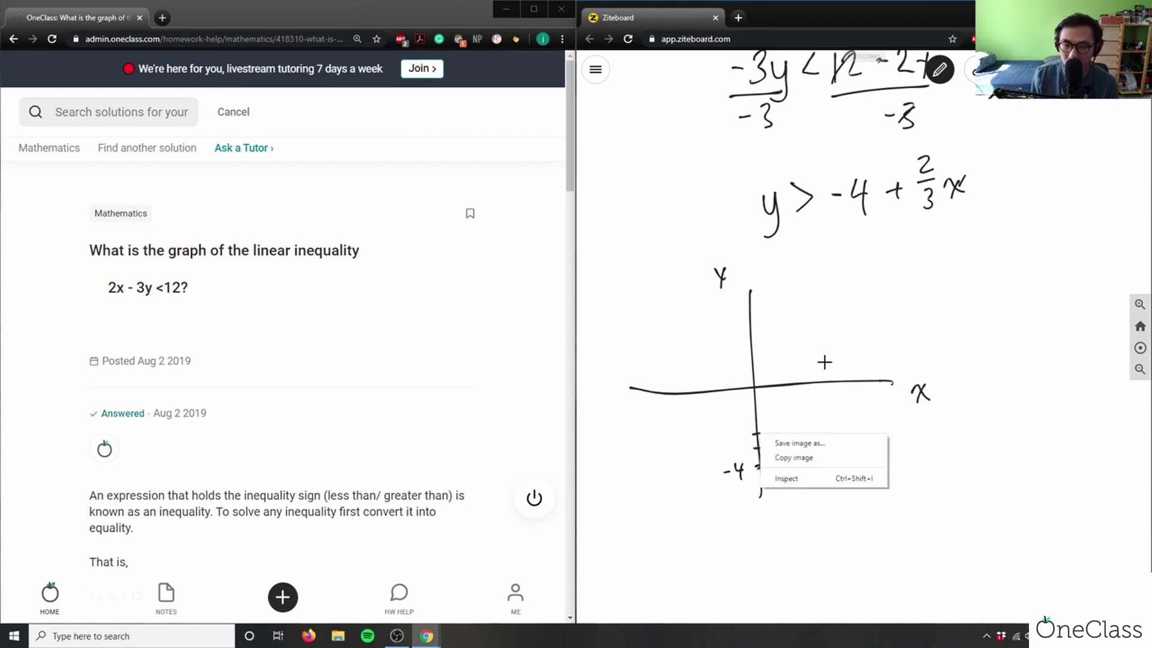
key(Escape)
drag(773, 382, 773, 396)
mouse_move(789, 385)
mouse_down()
mouse_move(788, 395)
mouse_move(807, 393)
mouse_up()
right_click(807, 428)
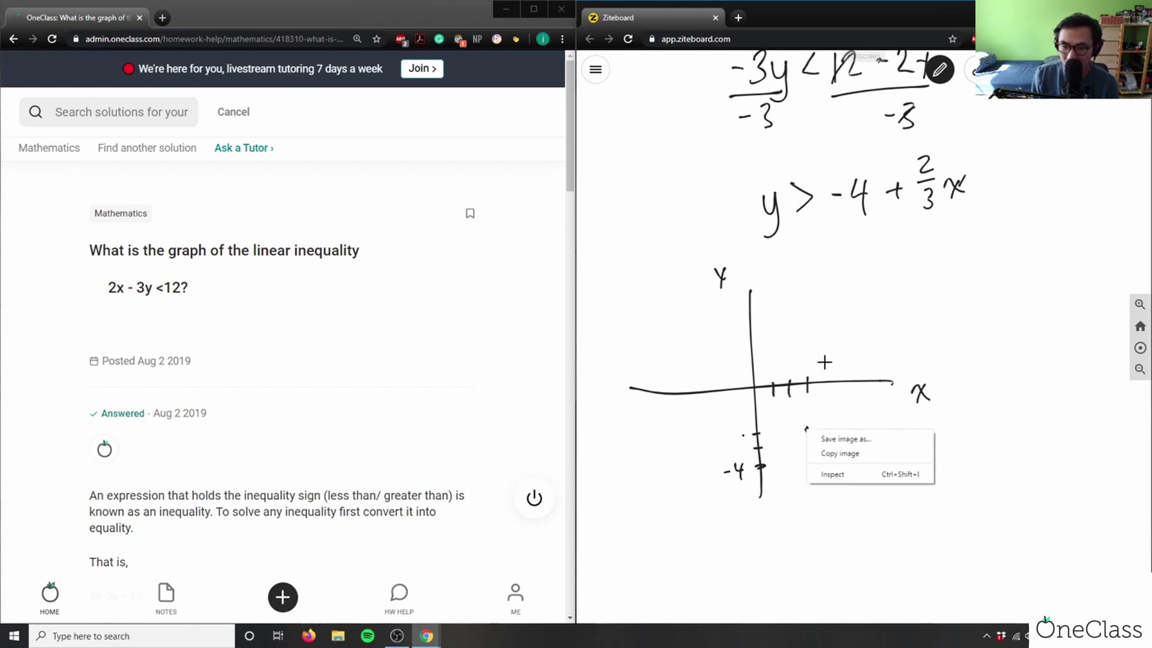
key(Escape)
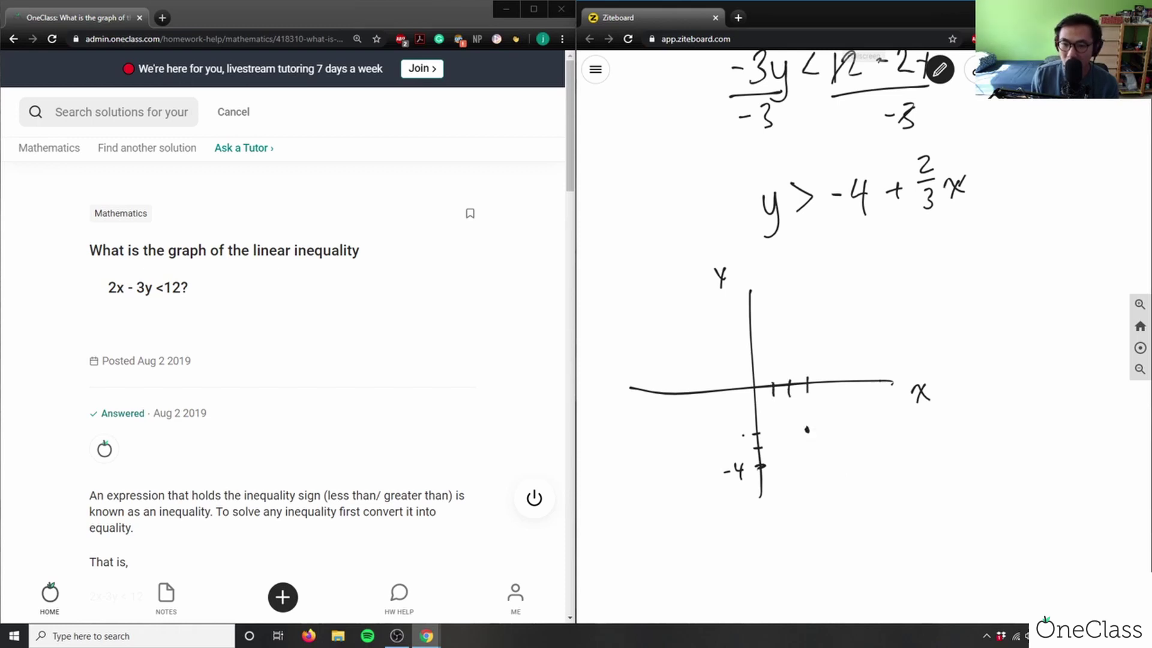
drag(846, 420, 848, 430)
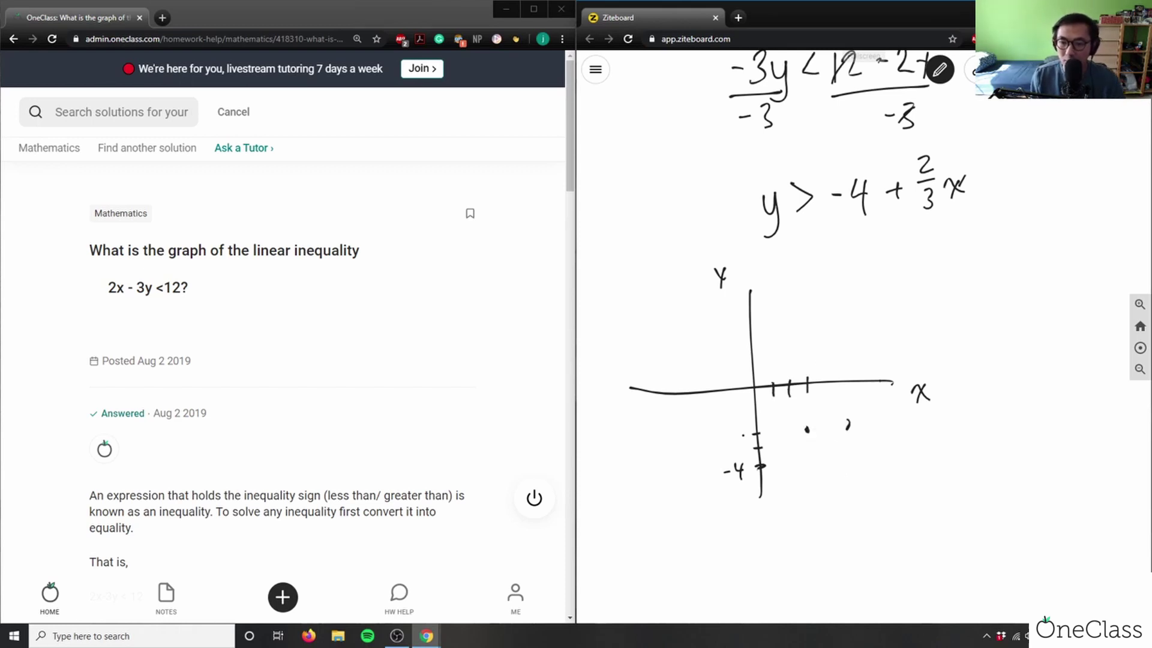
key(ctrl+z)
key(ctrl+z)
key(ctrl+z)
key(ctrl+z)
key(ctrl+z)
key(ctrl+z)
key(ctrl+z)
key(ctrl+z)
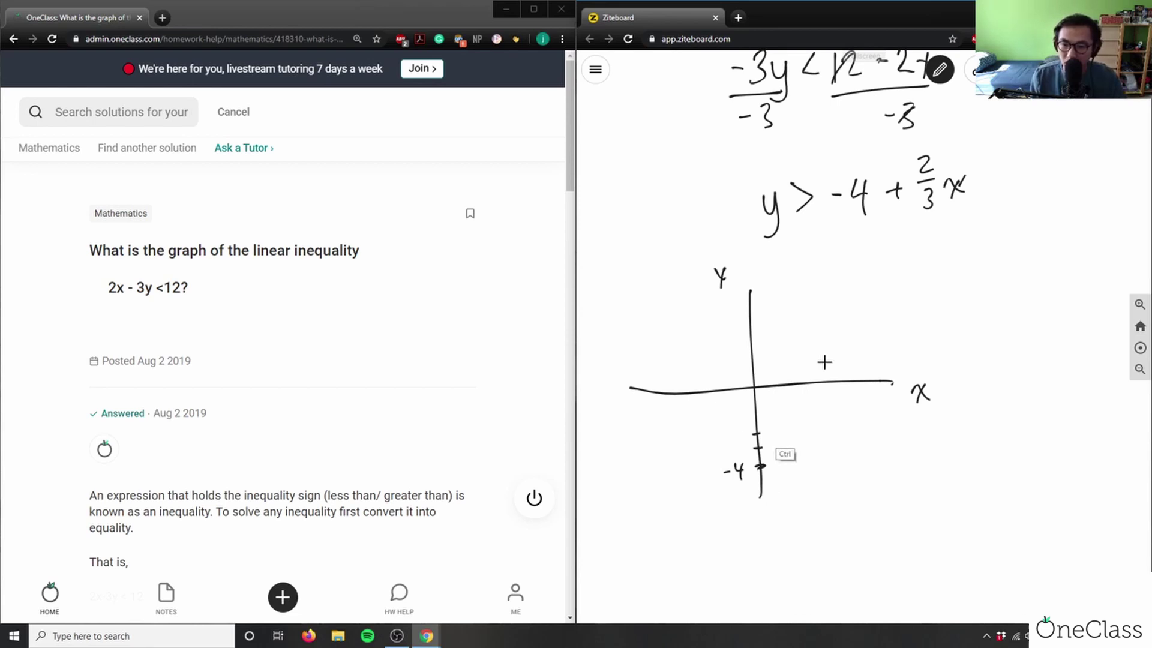
Dot the point (3, −2) and draw the boundary line rising from −4 through the x-axis.
mouse_move(753, 441)
mouse_down()
mouse_move(765, 440)
mouse_move(776, 391)
mouse_move(879, 387)
mouse_up()
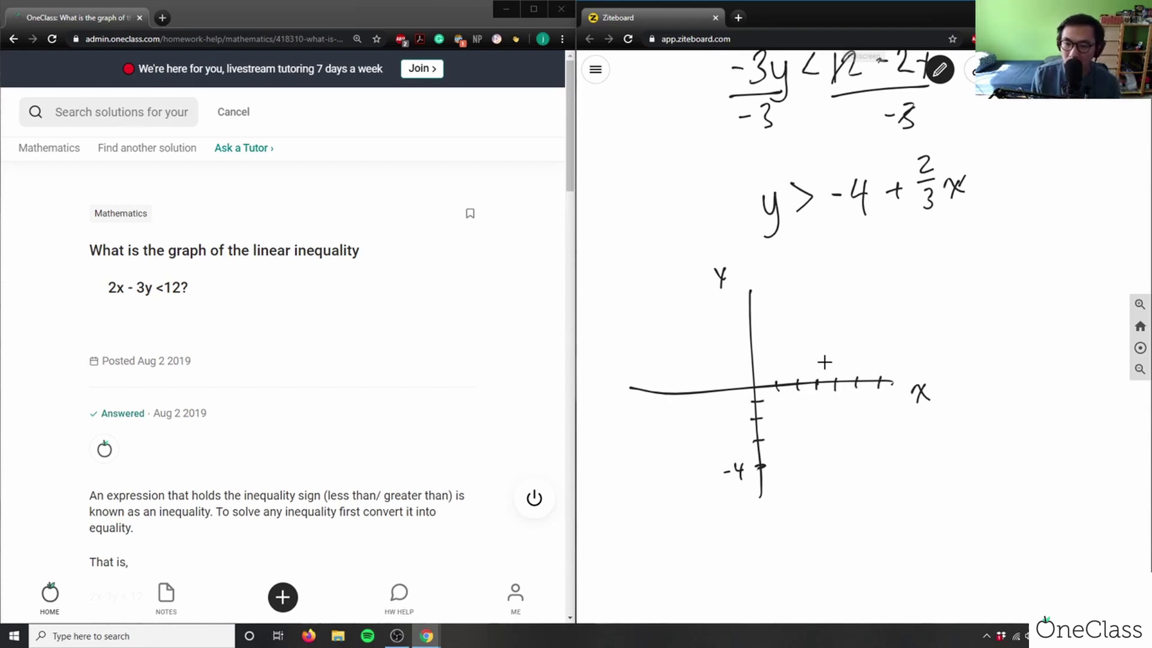
click(814, 416)
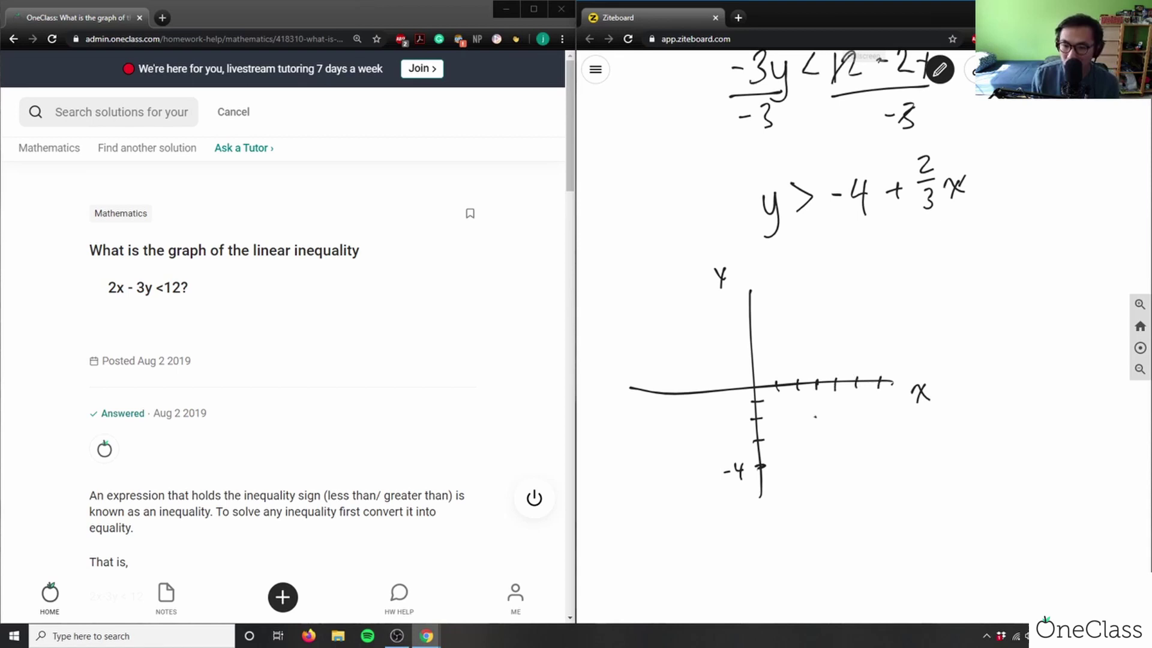
right_click(817, 417)
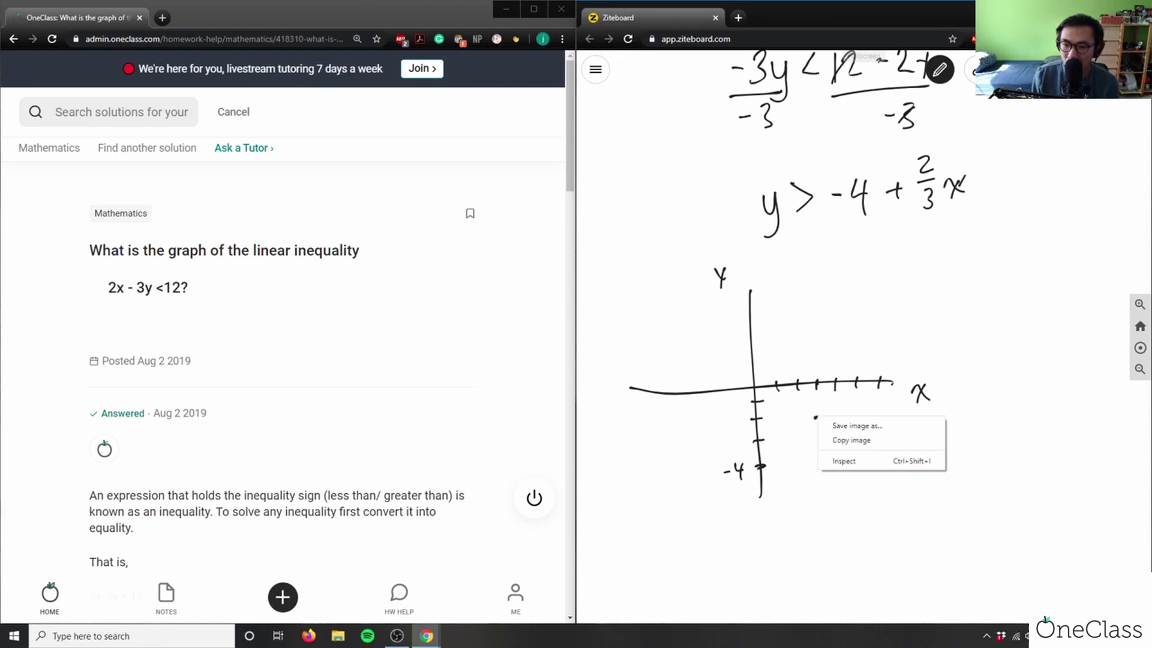
key(Escape)
right_click(880, 380)
key(Escape)
drag(761, 465, 913, 350)
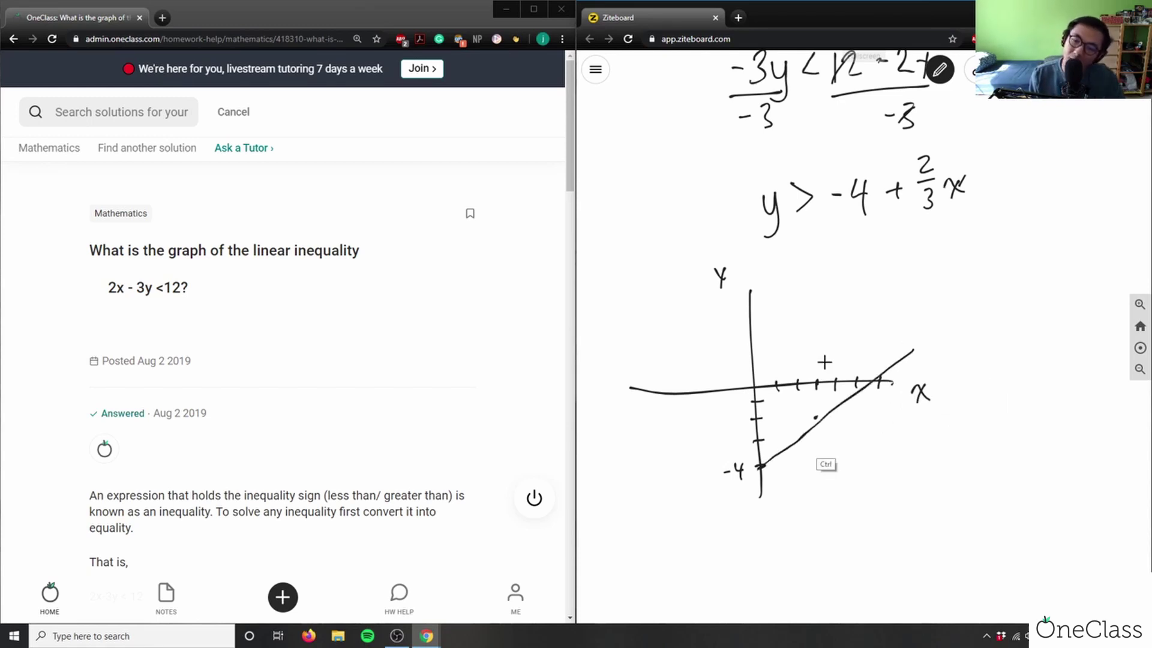
key(ctrl+z)
drag(761, 465, 929, 345)
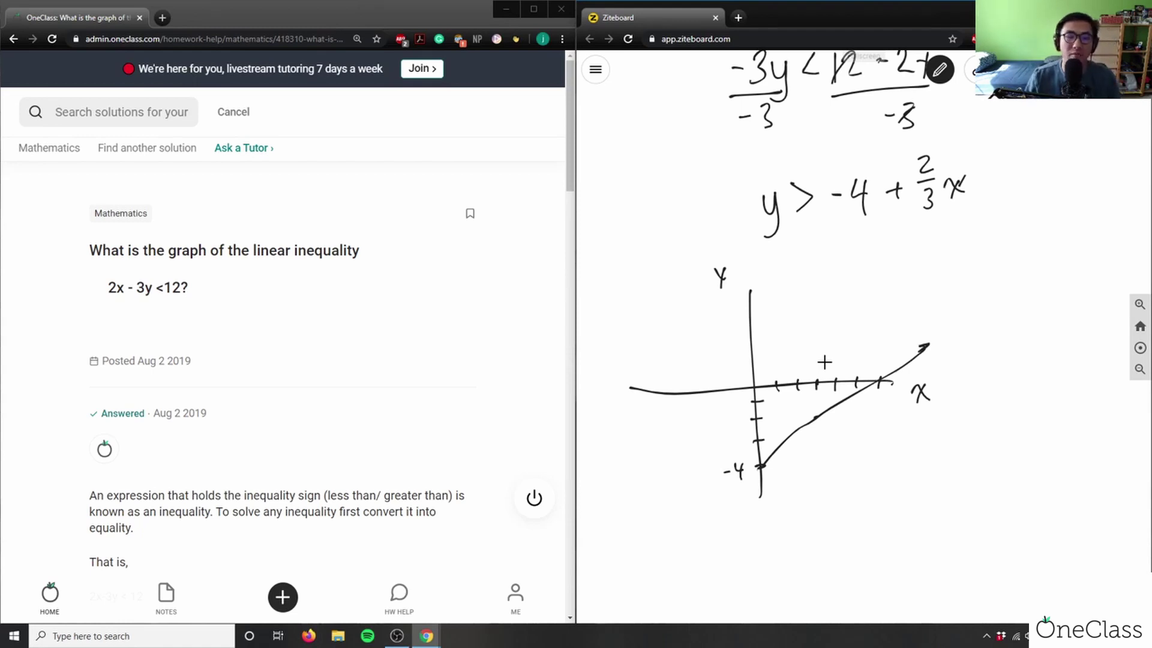
Label the y-intercept (0,−4) and write (6,0), undoing its last stroke.
scroll(413, 368, down, 10)
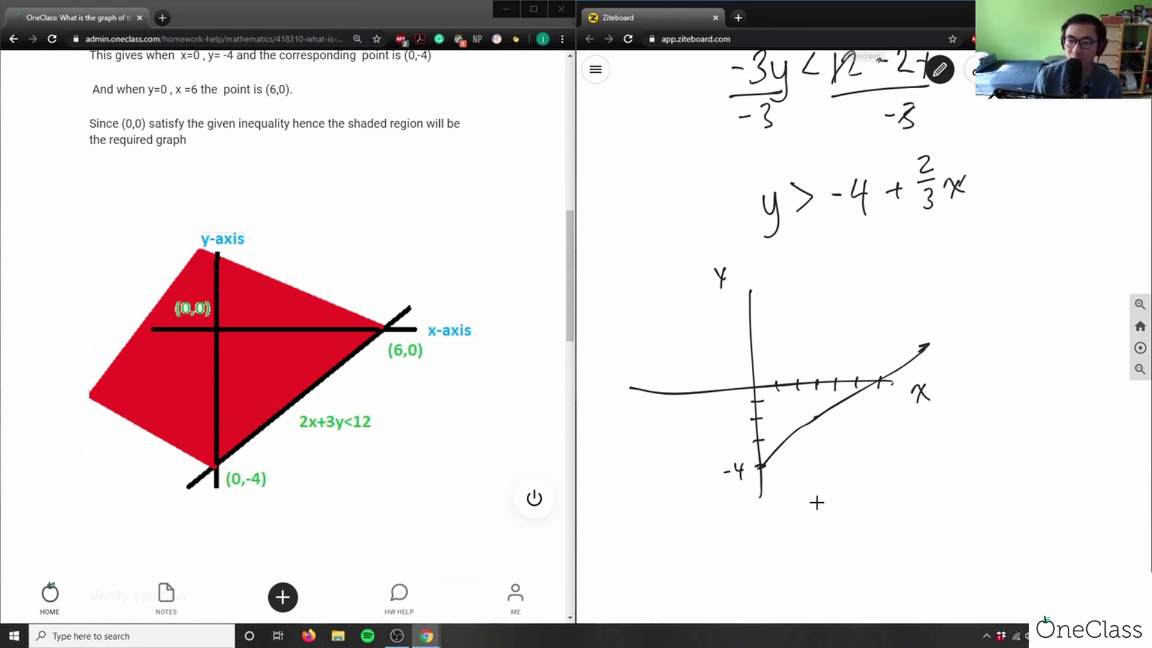
drag(782, 462, 780, 484)
drag(797, 467, 811, 481)
drag(819, 469, 837, 475)
drag(842, 459, 844, 485)
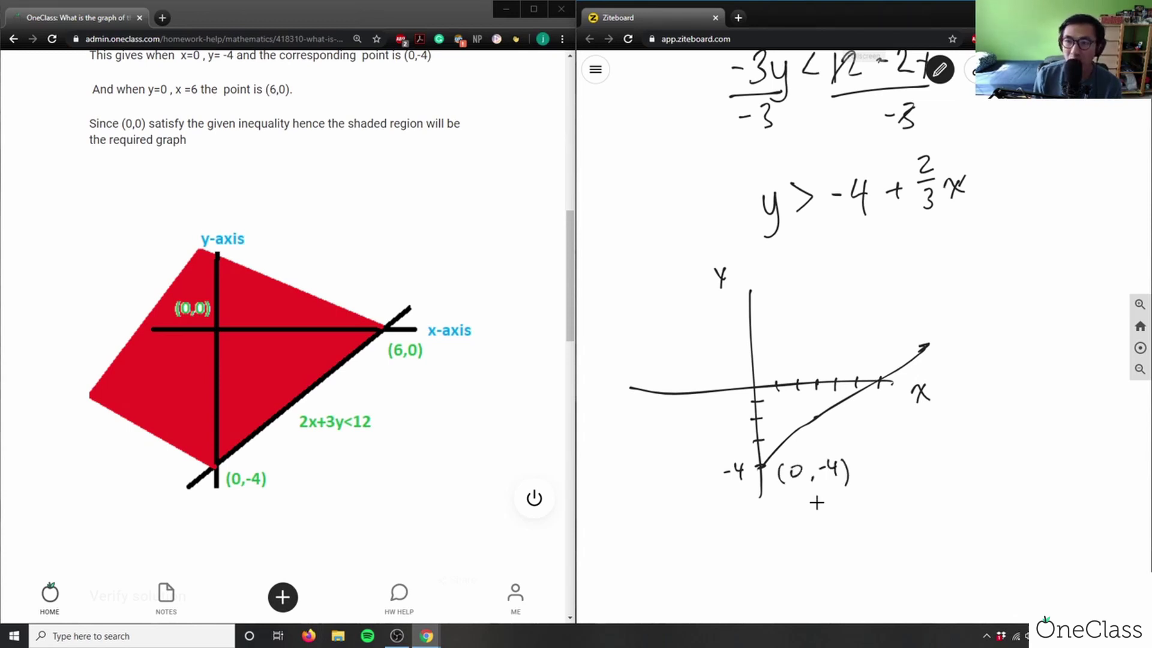
drag(872, 403, 870, 426)
mouse_move(882, 405)
mouse_down()
mouse_move(881, 422)
mouse_move(894, 424)
mouse_up()
drag(901, 408, 907, 423)
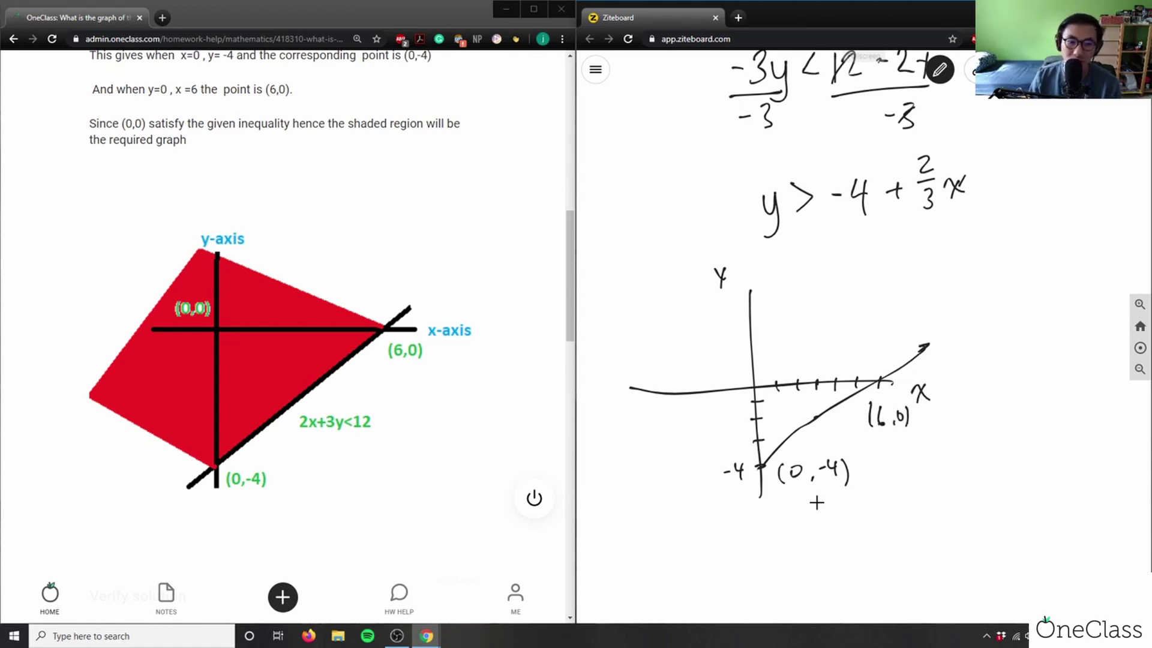
key(ctrl+z)
key(ctrl+z)
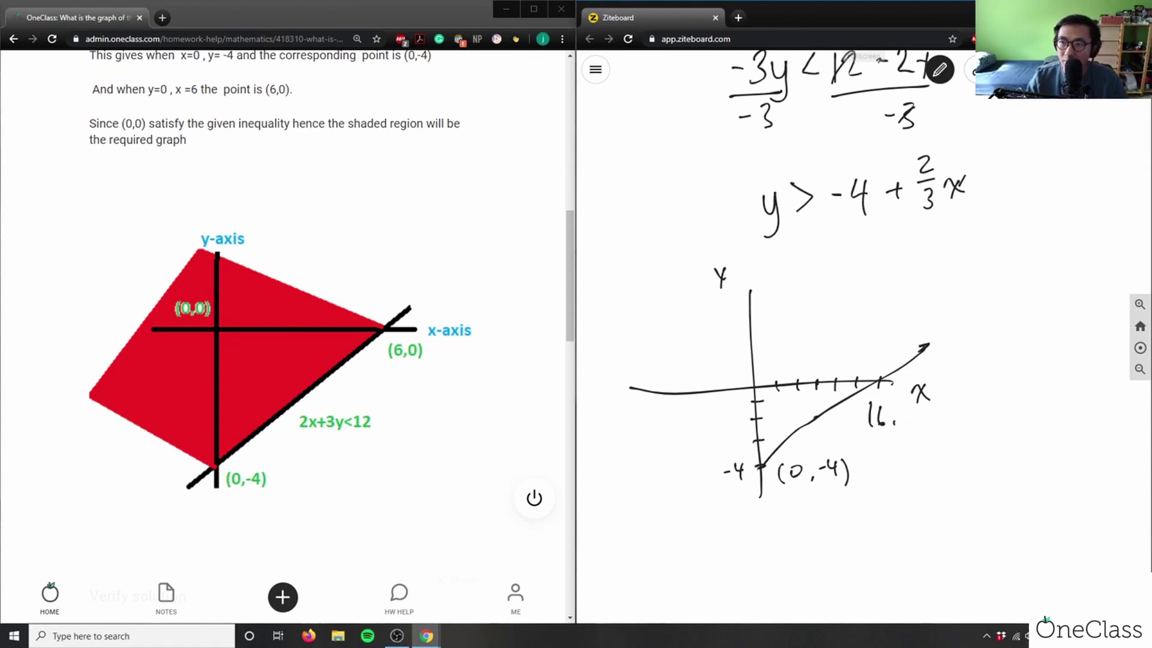
Erase the old boundary line and redraw it straight from (0,−4) to the x-axis at 6.
key(e)
click(925, 357)
click(939, 70)
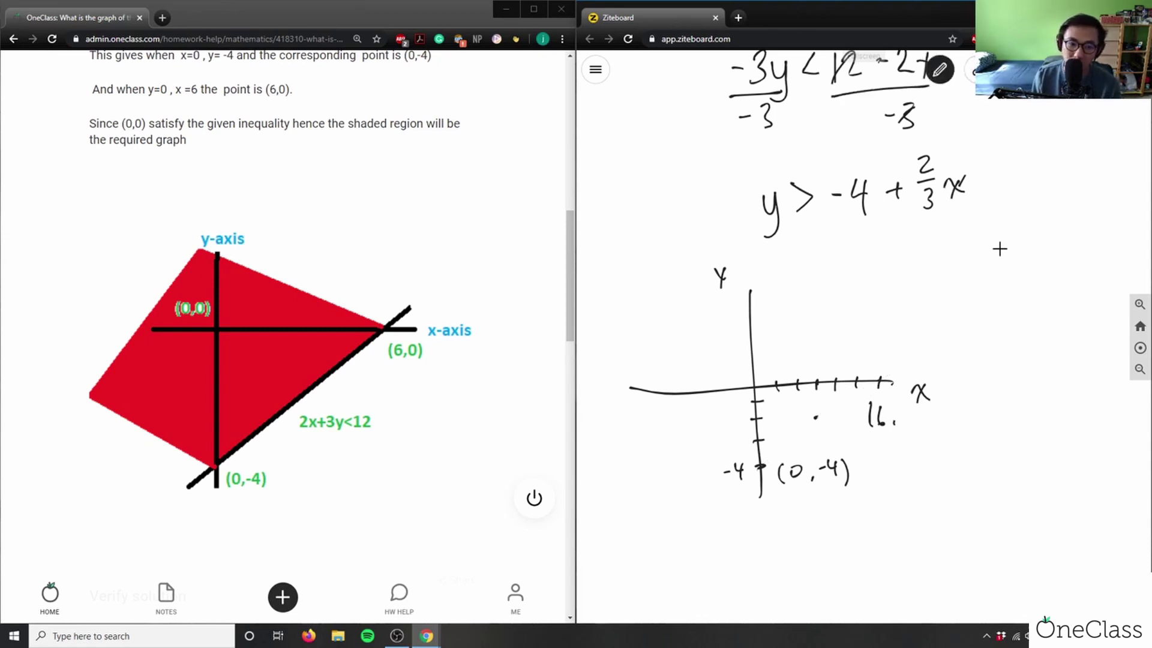
drag(762, 464, 864, 391)
key(ctrl+z)
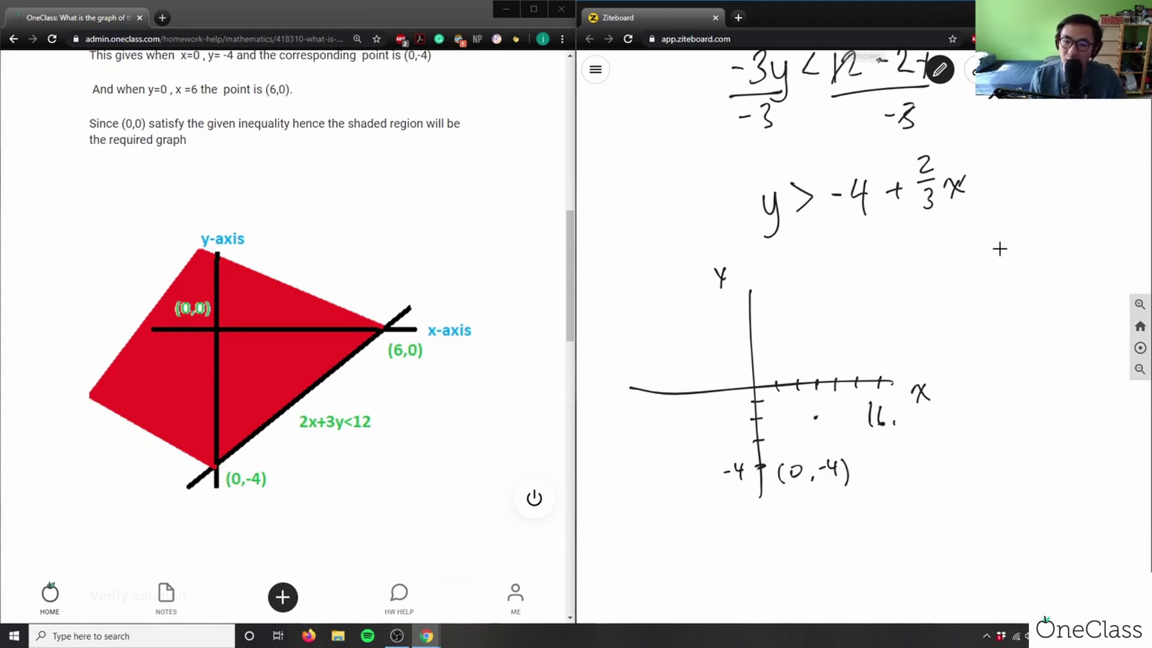
drag(761, 463, 805, 428)
drag(762, 463, 882, 380)
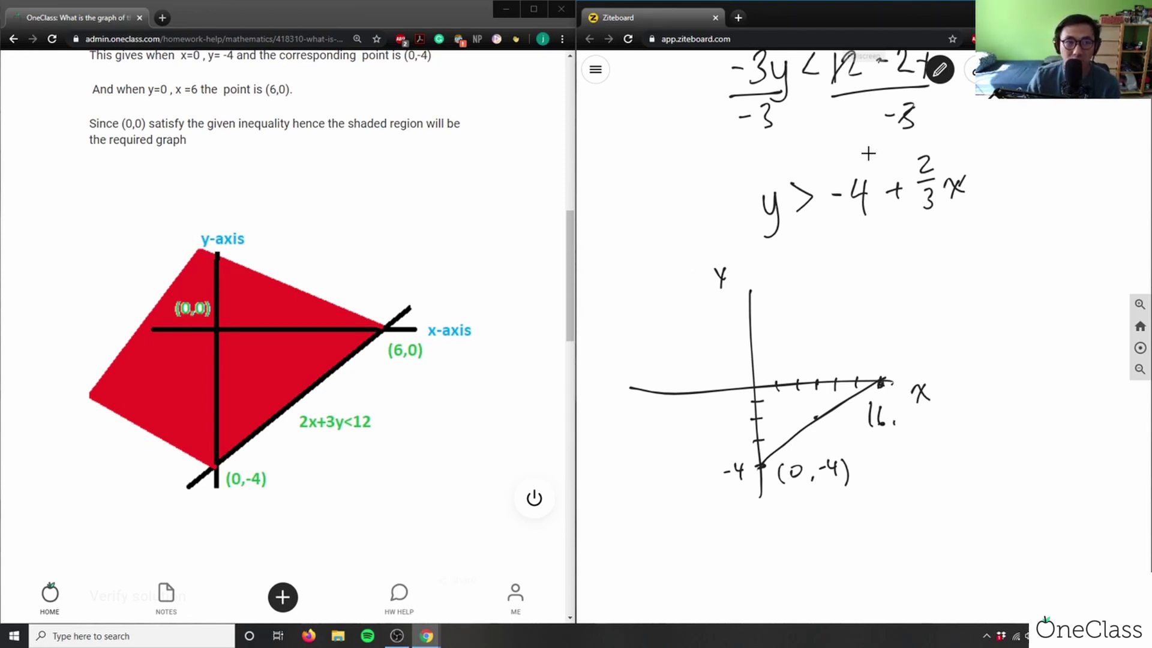
scroll(510, 402, down, 3)
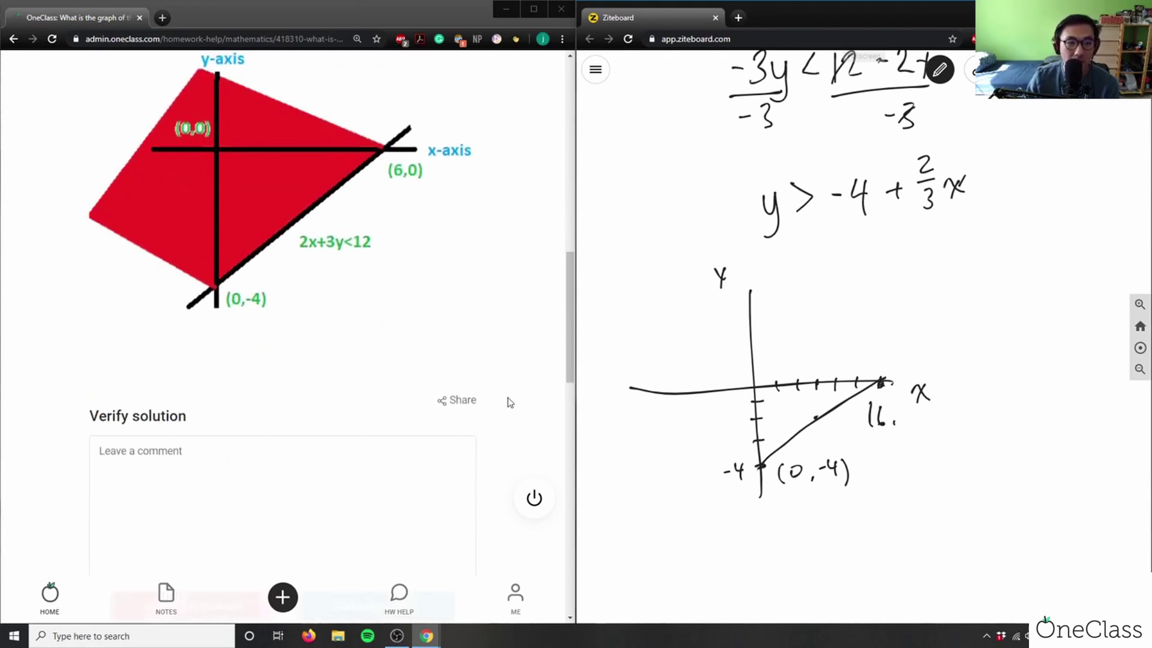
scroll(509, 402, up, 4)
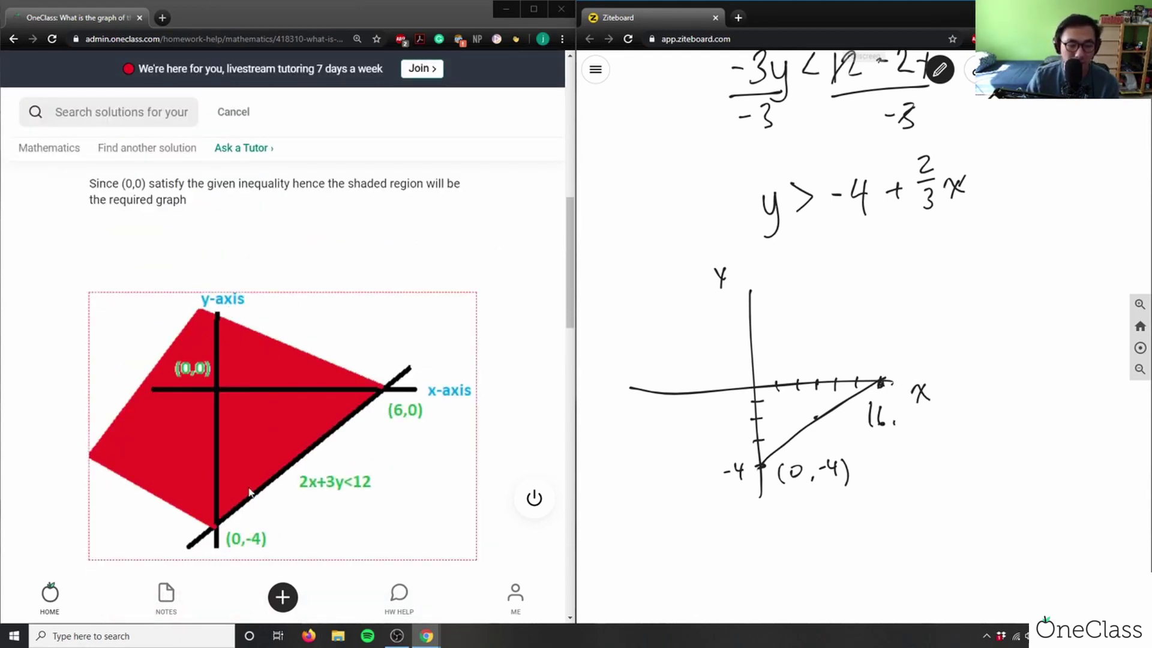
scroll(369, 411, up, 2)
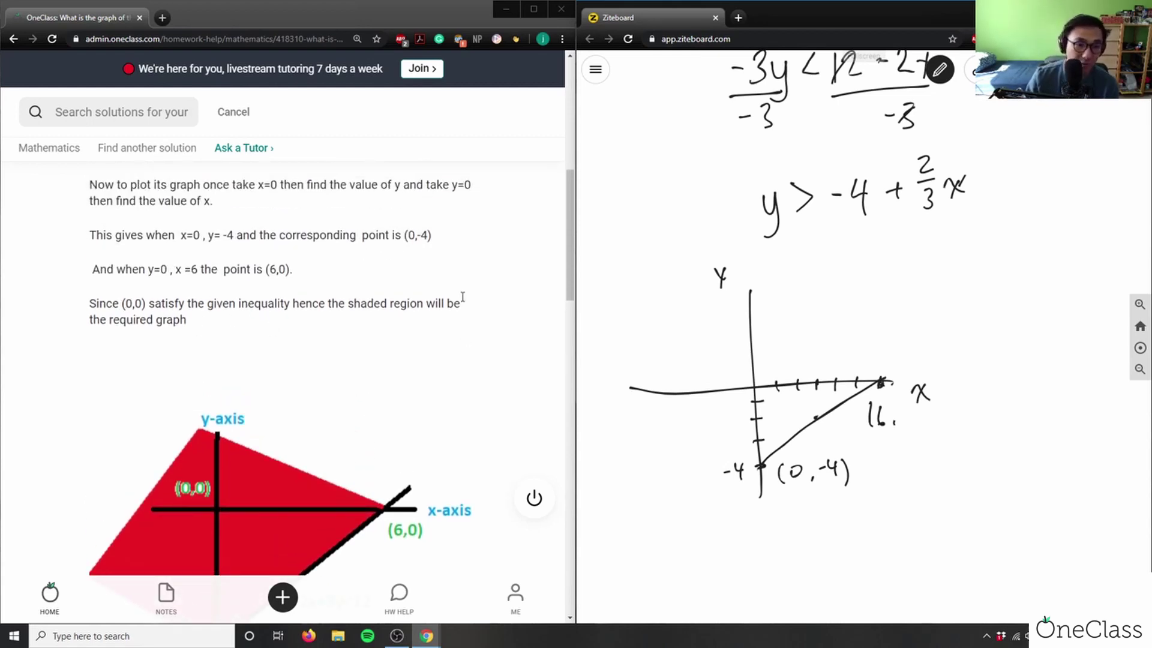
scroll(394, 340, down, 2)
scroll(393, 339, up, 2)
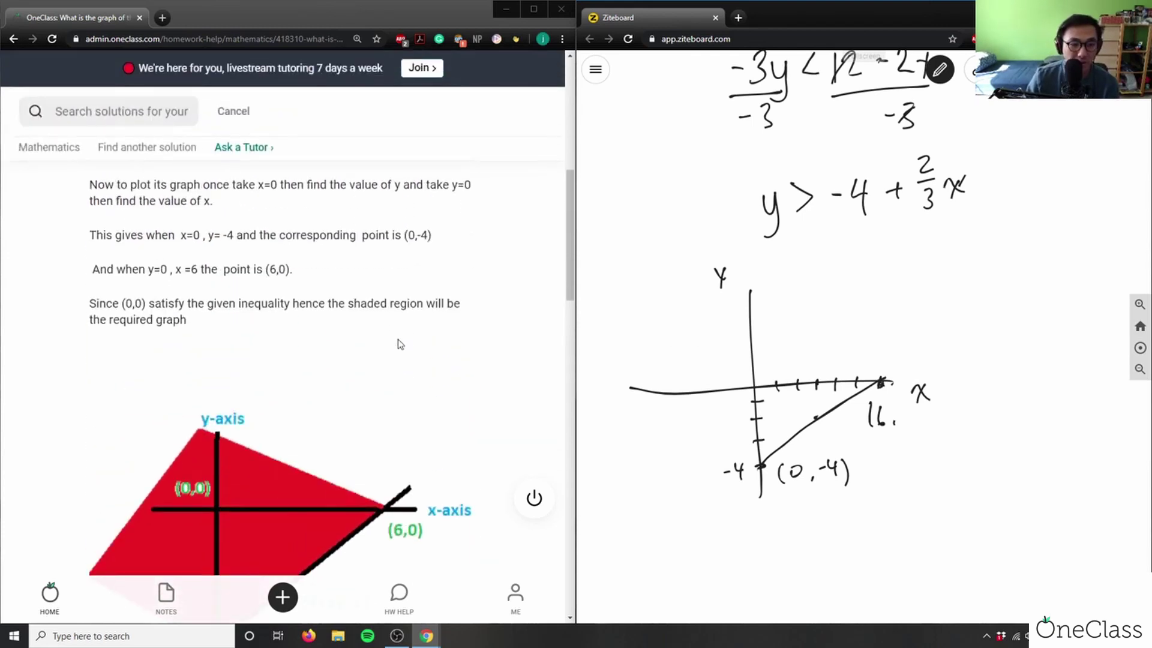
scroll(404, 316, down, 3)
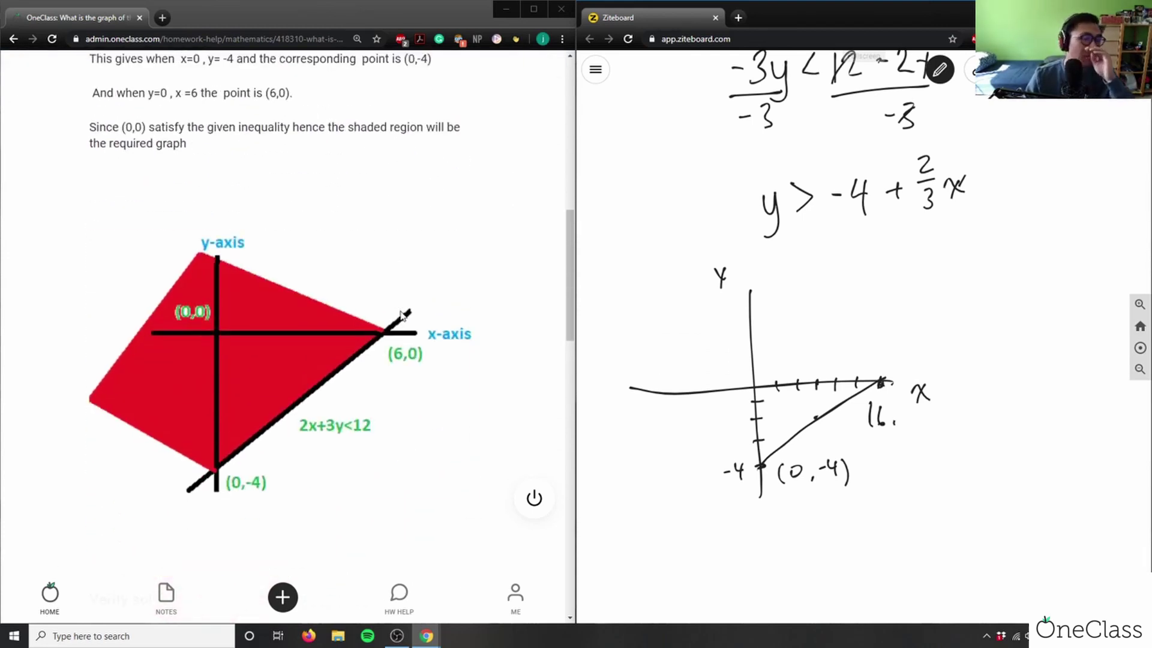
scroll(311, 354, up, 5)
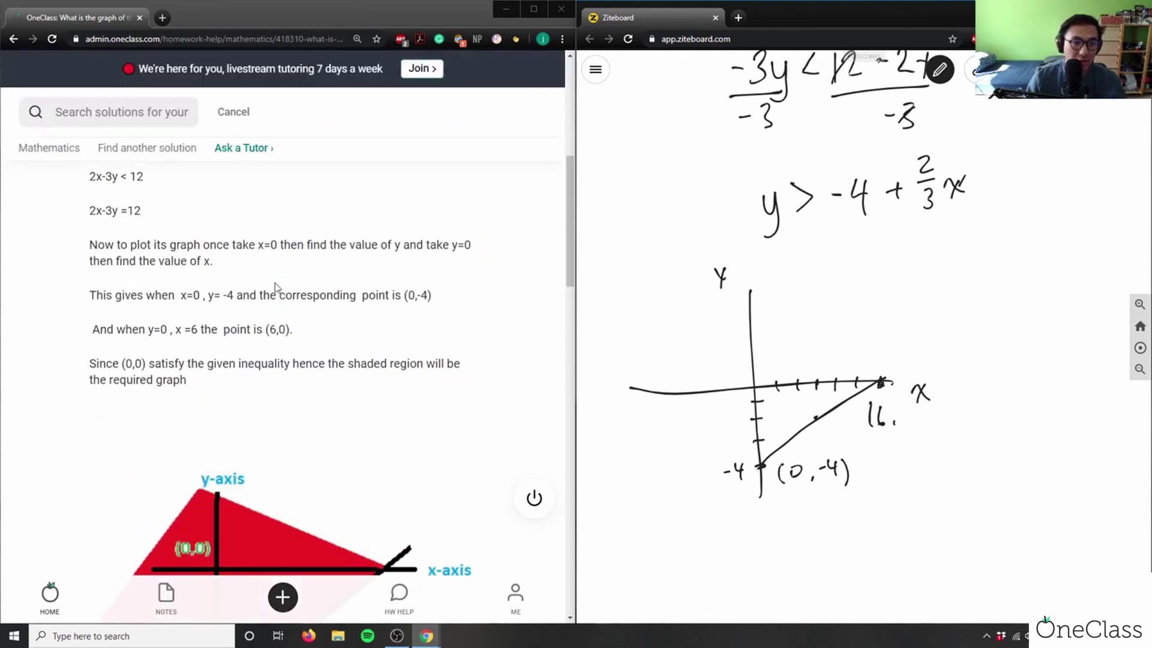
scroll(364, 321, down, 5)
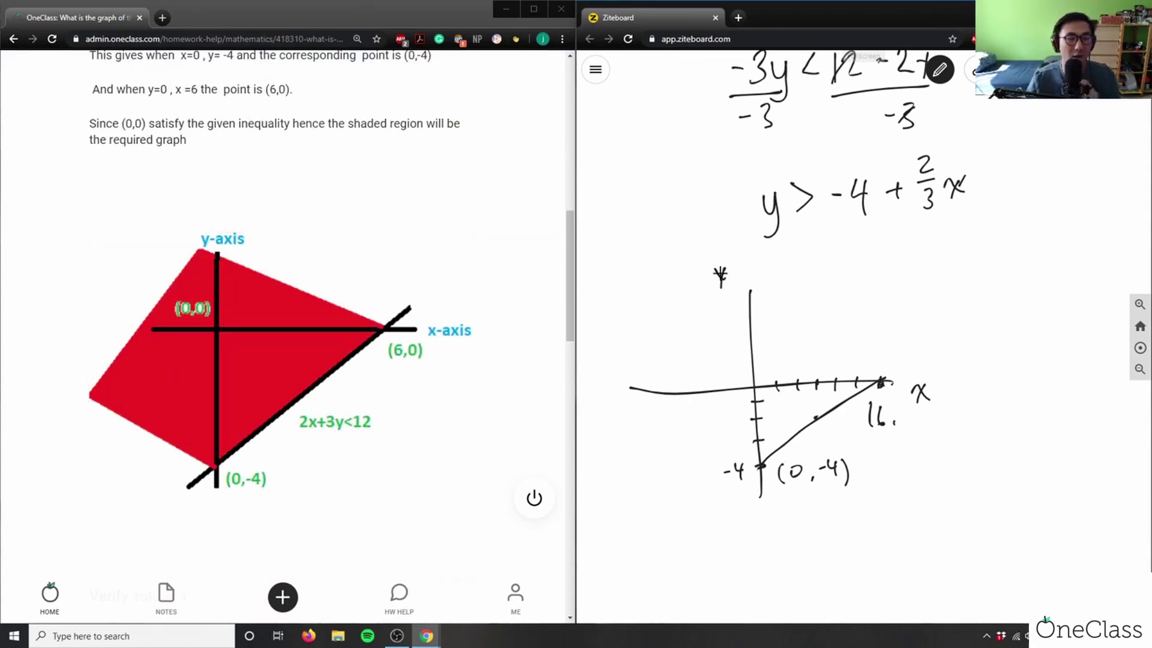
scroll(690, 273, down, 1)
scroll(761, 291, up, 2)
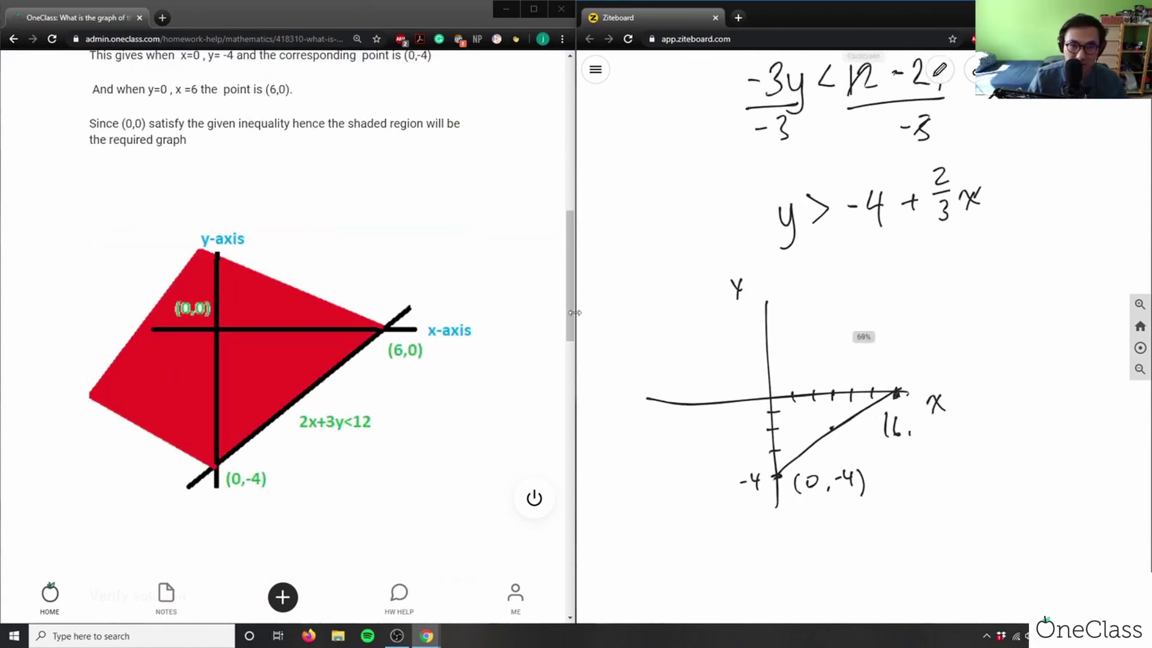
scroll(373, 324, up, 6)
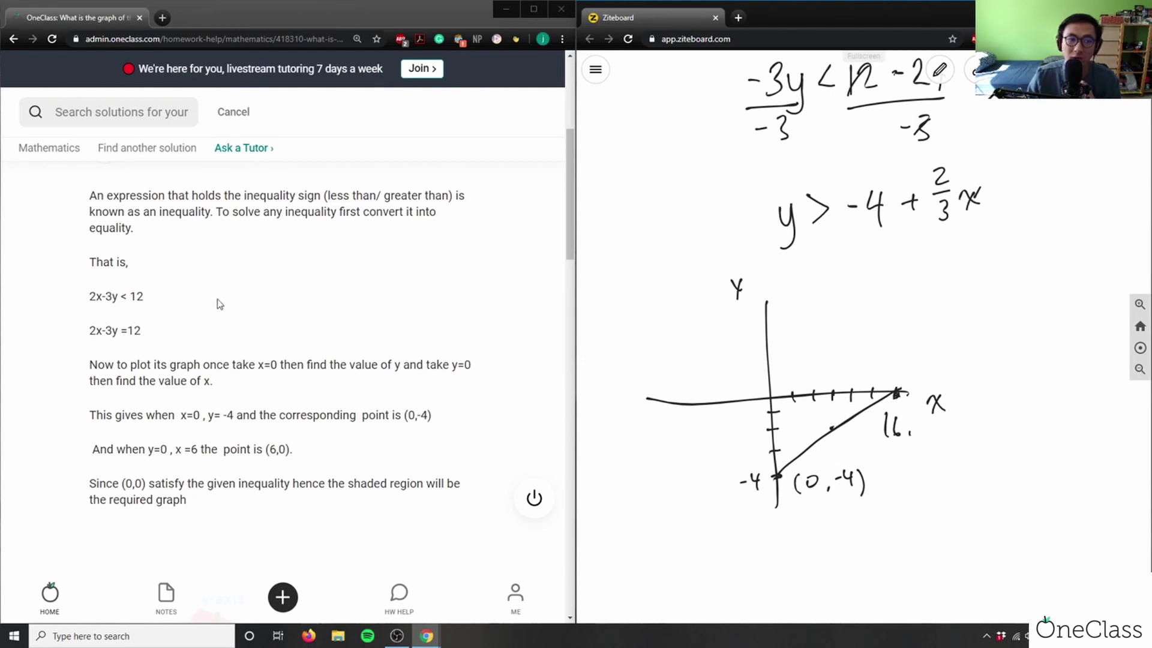
scroll(179, 360, down, 3)
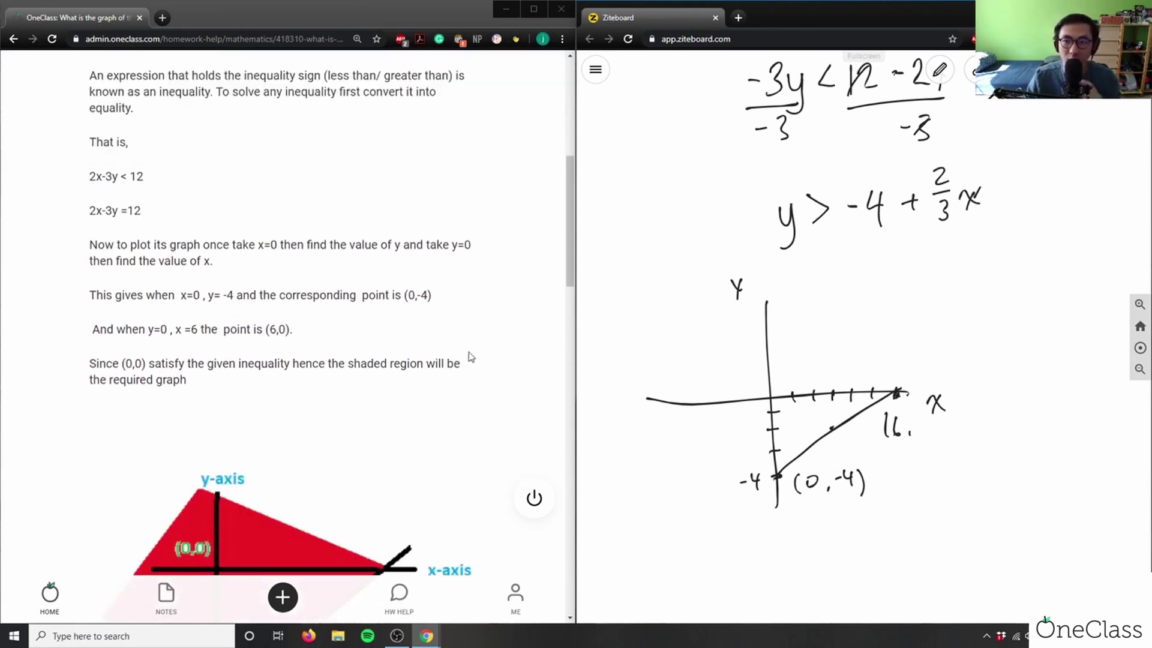
scroll(462, 354, down, 10)
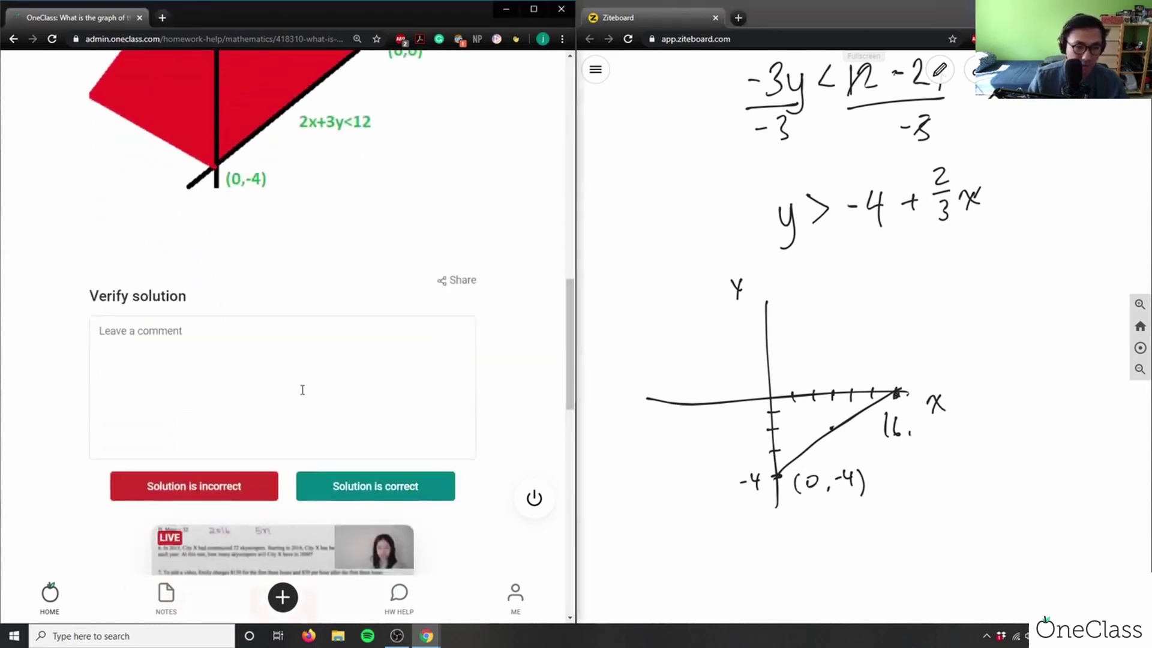
Write the 'Great solution and analysis!' verification comment on OneClass and open a new browser tab.
click(302, 390)
text(Great soluti)
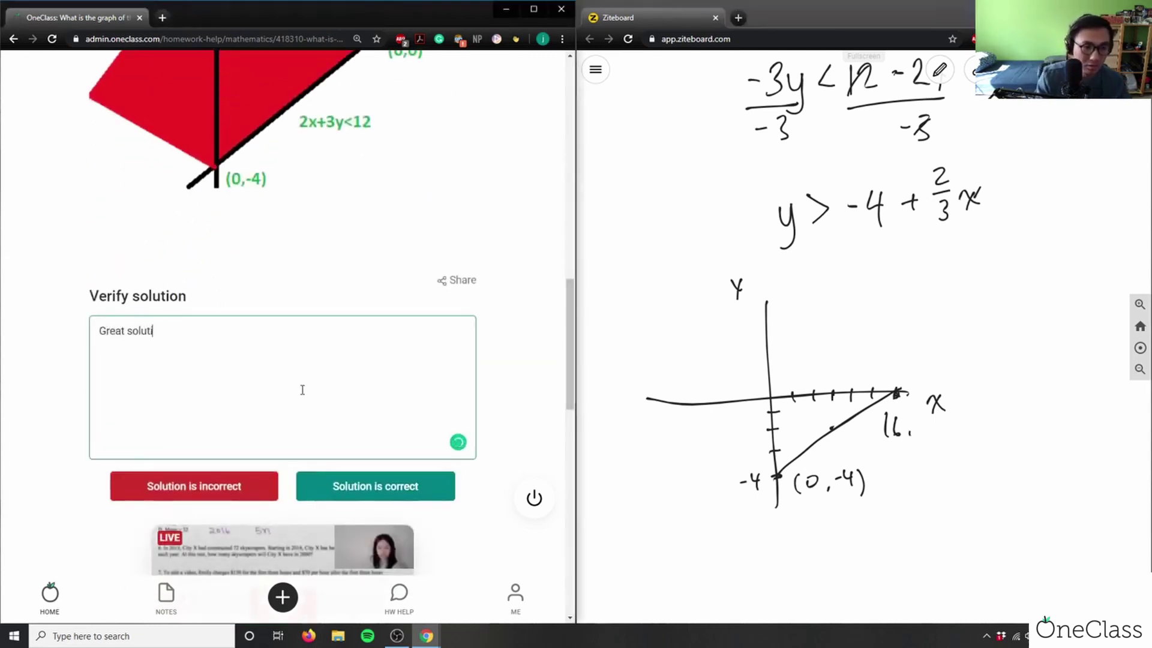
text(on and neat)
key(BackSpace)
key(BackSpace)
key(BackSpace)
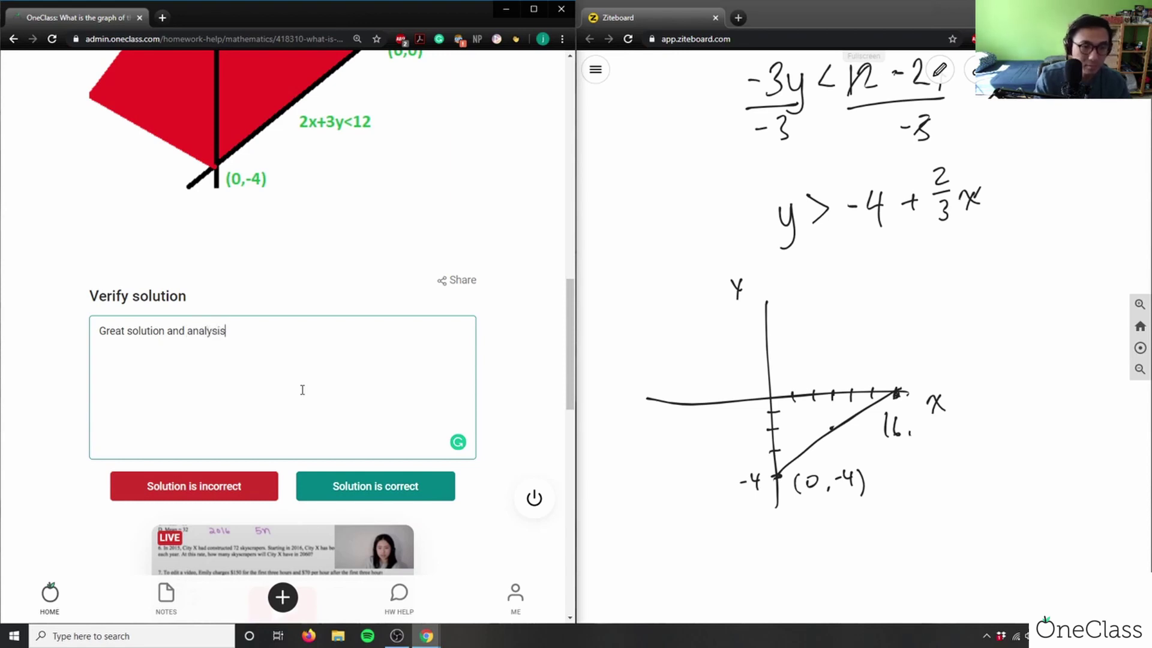
scroll(390, 324, up, 3)
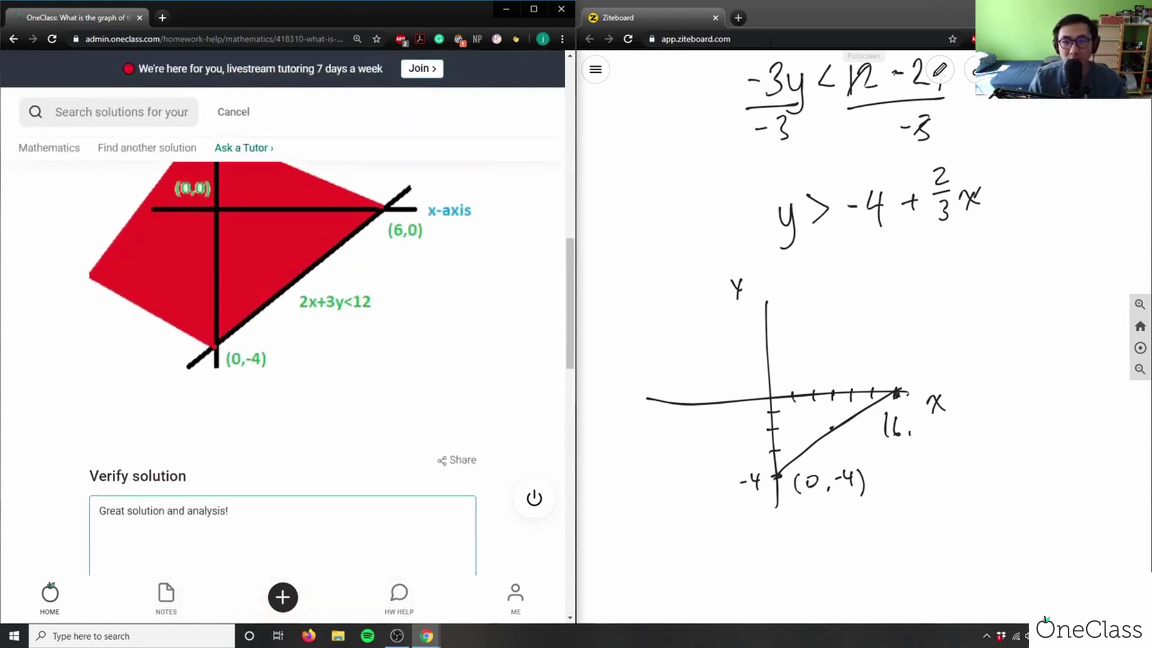
click(738, 19)
Go to desmos.com and start the graphing calculator.
text(desmos.com)
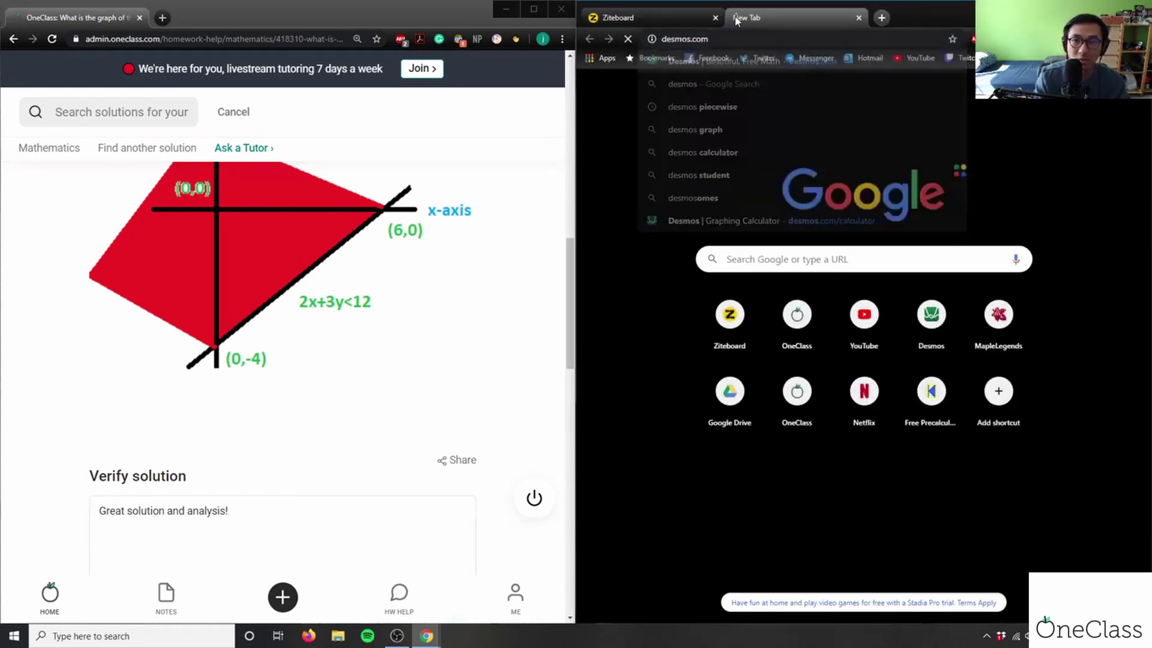
key(Return)
scroll(262, 418, up, 2)
click(985, 172)
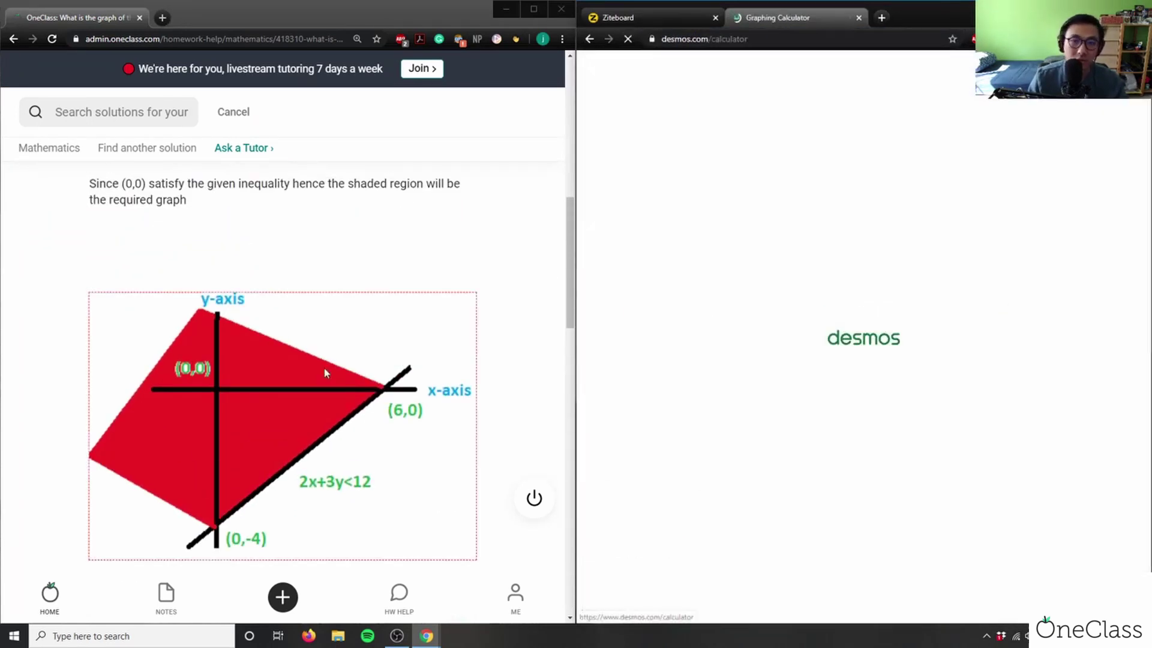
scroll(327, 374, up, 2)
scroll(378, 349, up, 4)
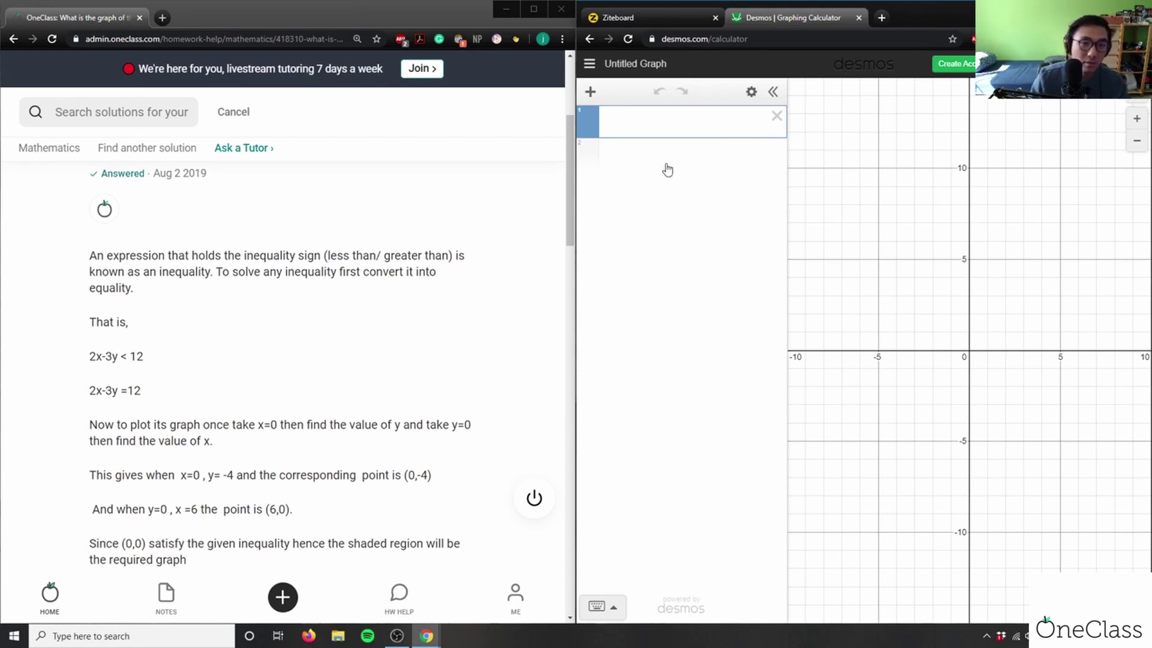
scroll(406, 337, up, 1)
scroll(406, 337, up, 3)
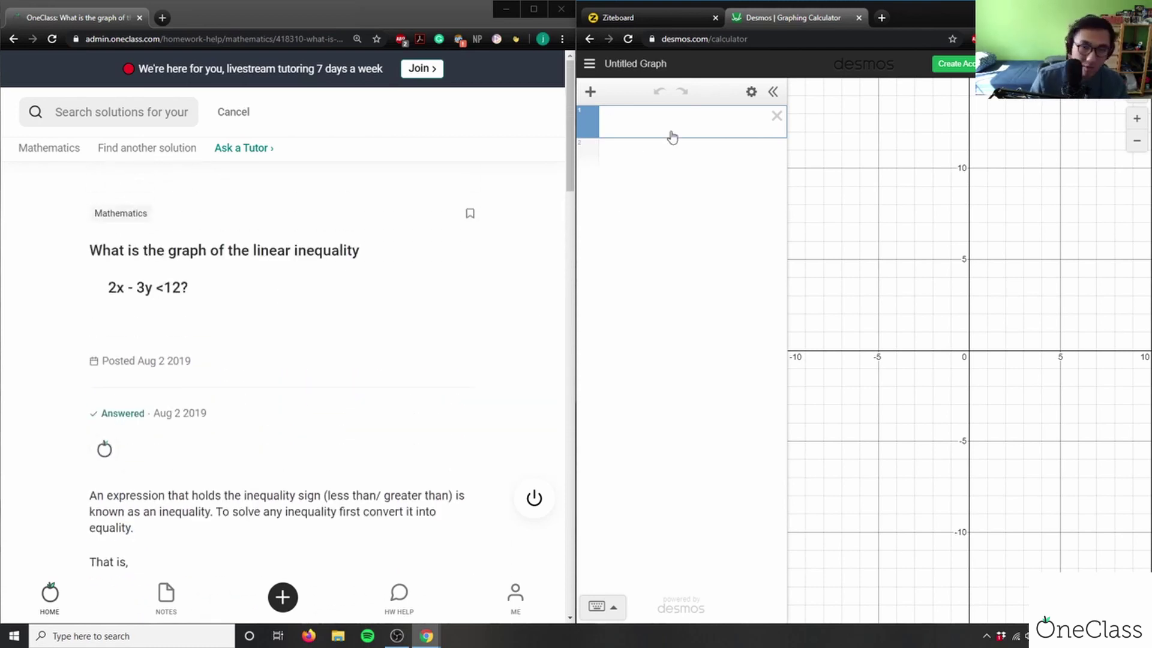
Graph 2x-3y<12 and zoom out to see the shaded region above the dashed line.
text(2x-3y)
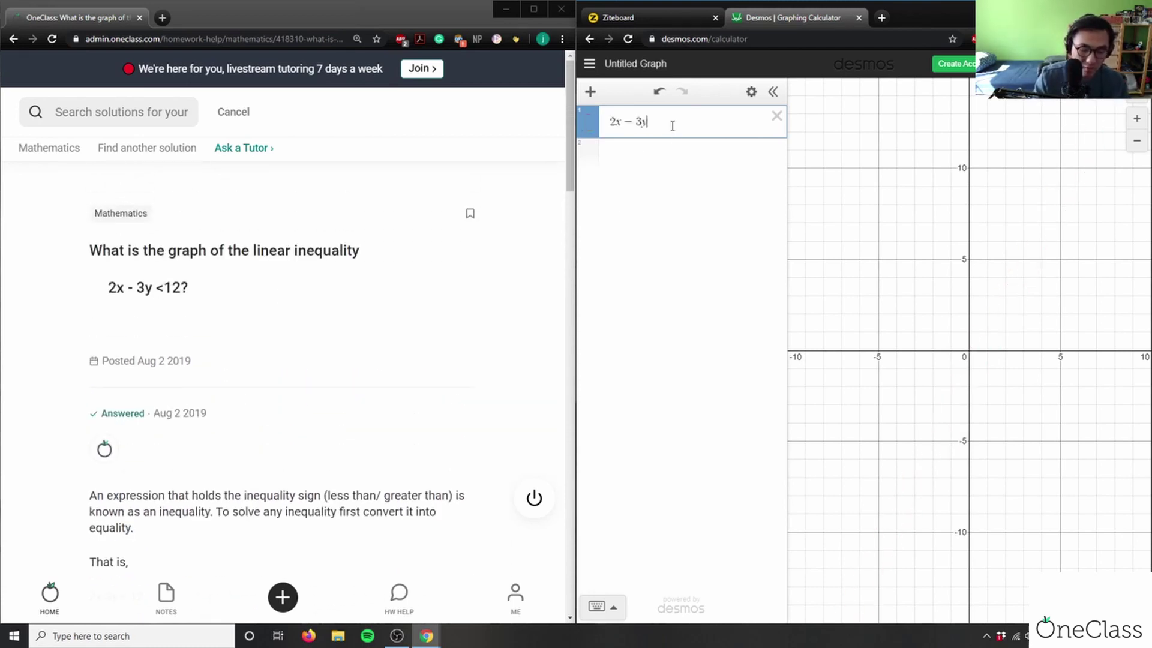
text(<12)
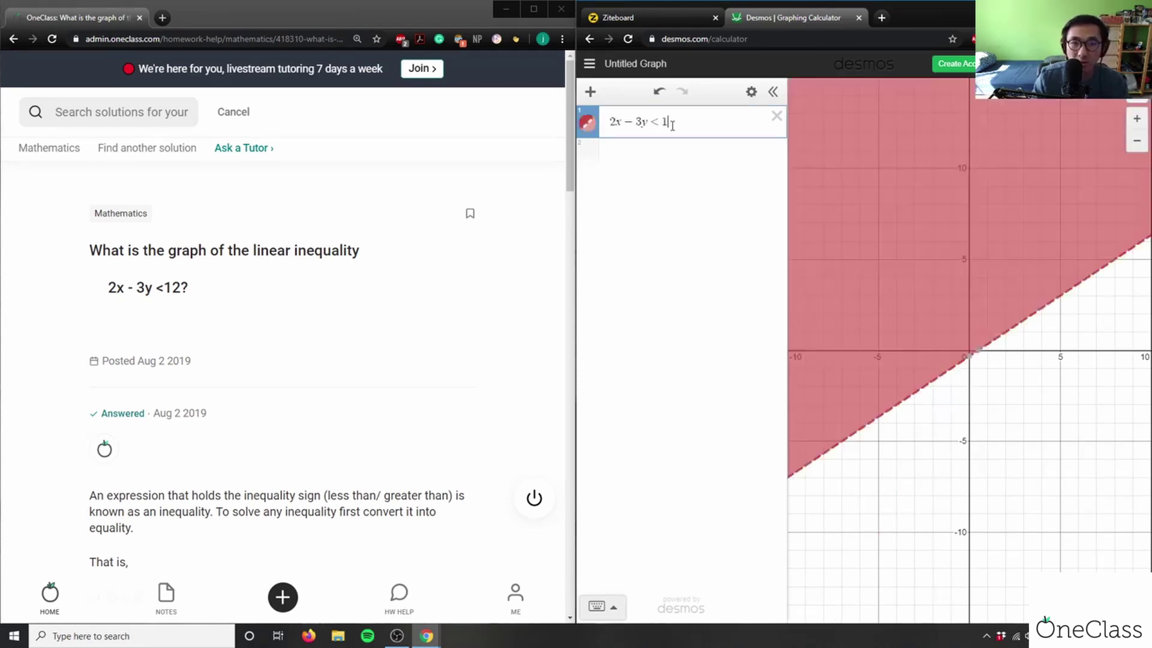
scroll(976, 302, down, 5)
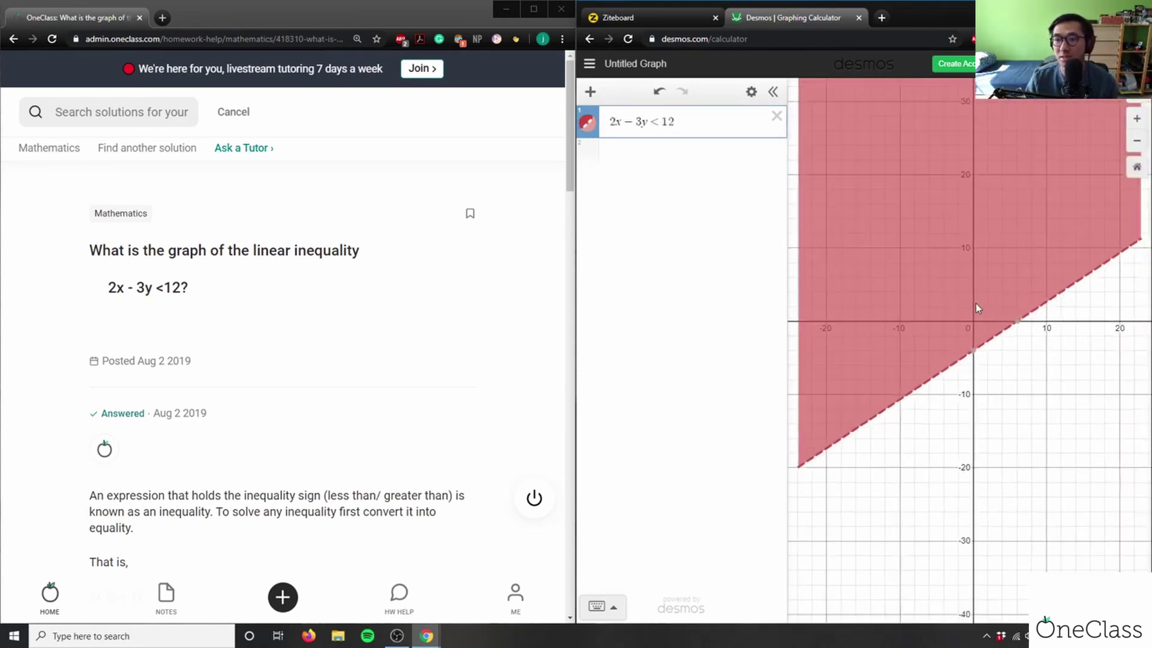
scroll(976, 304, down, 7)
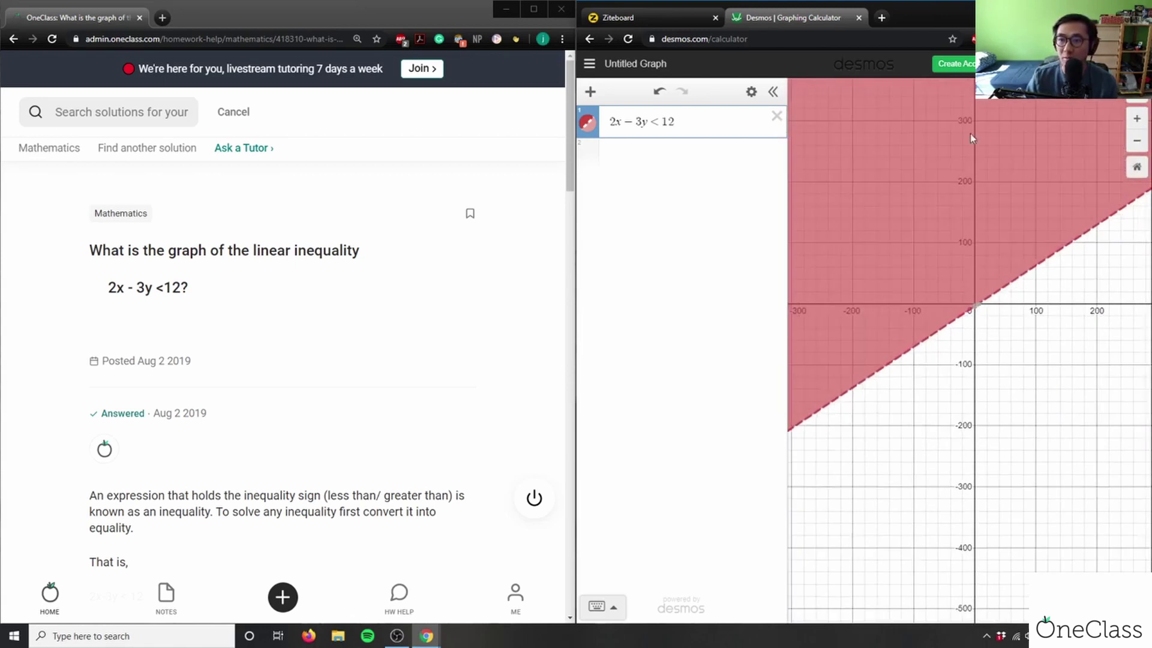
drag(985, 242, 1029, 258)
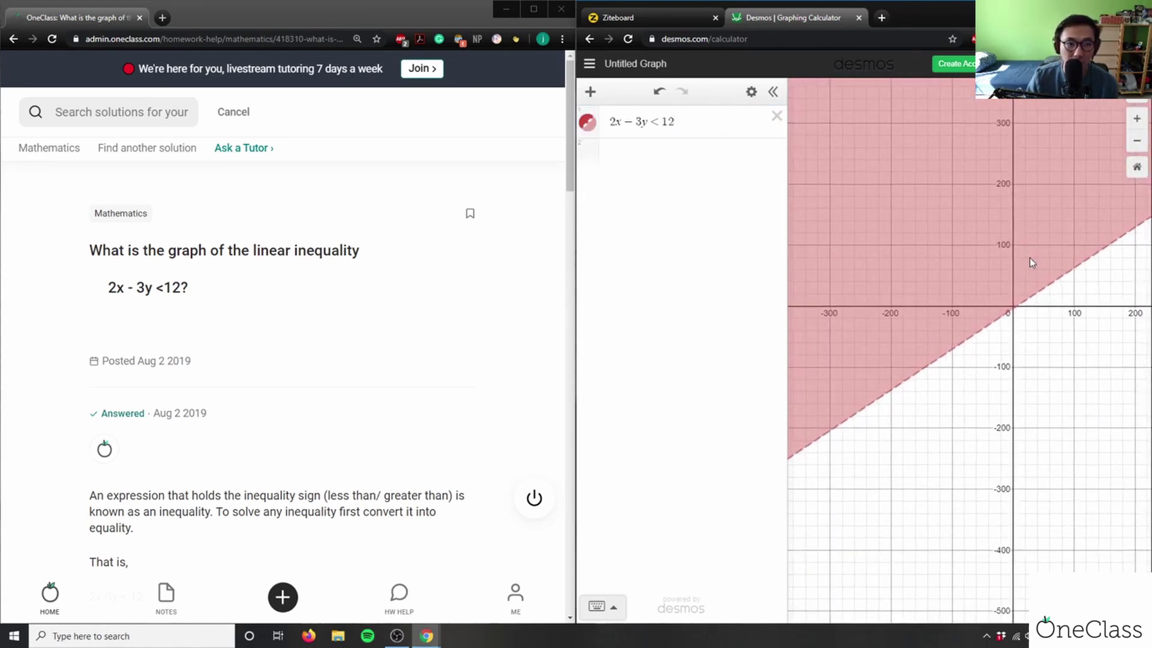
scroll(327, 408, down, 4)
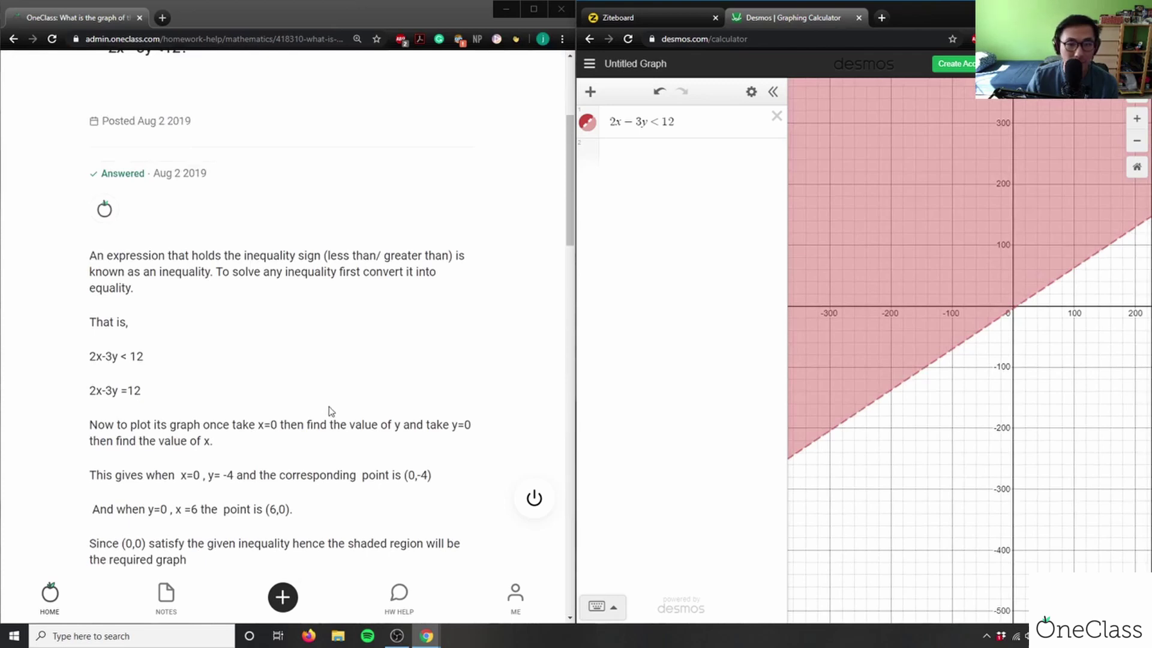
scroll(328, 411, up, 4)
scroll(333, 411, down, 4)
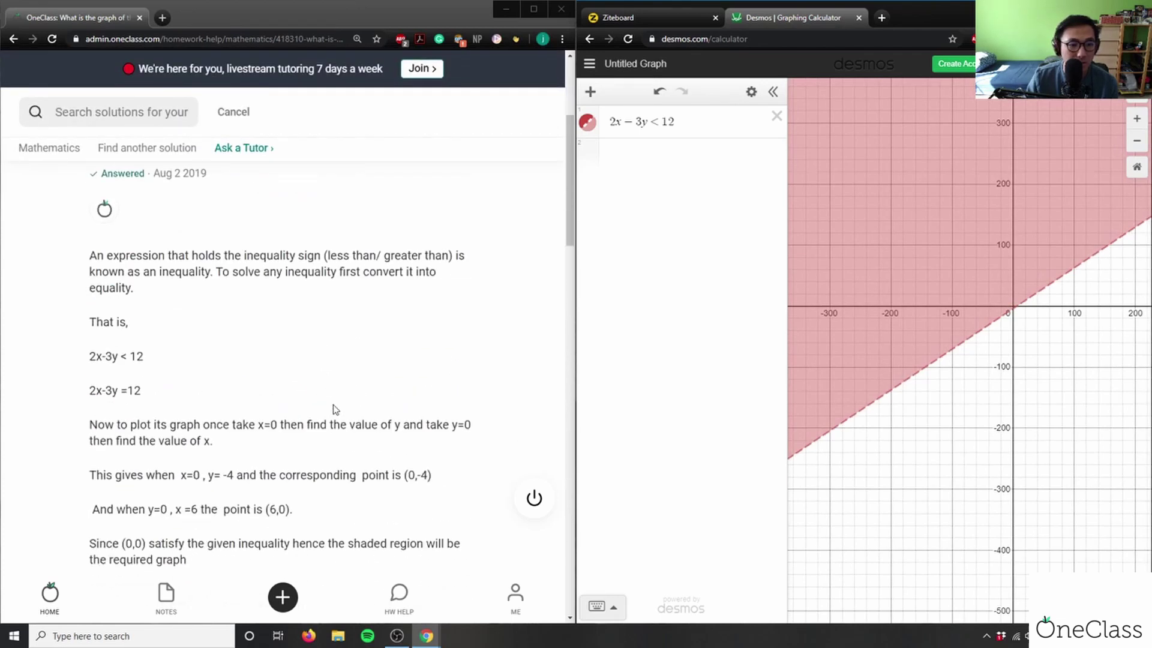
Change the inequality to 2x-3y=12 to show only the boundary line.
click(659, 122)
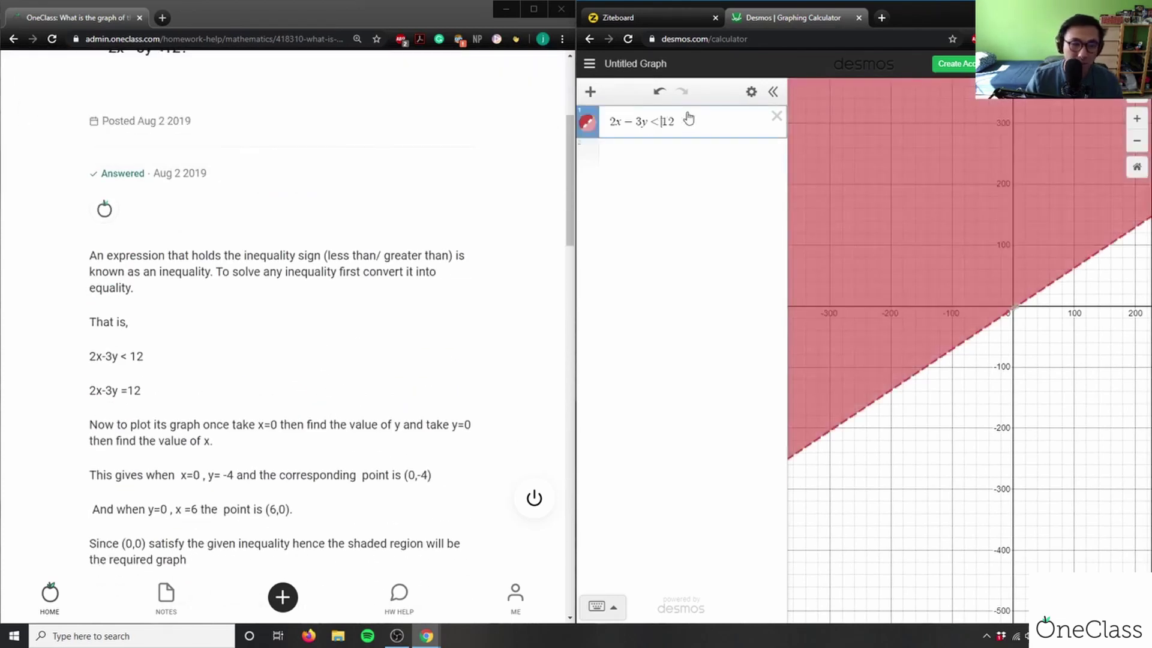
key(BackSpace)
text(=)
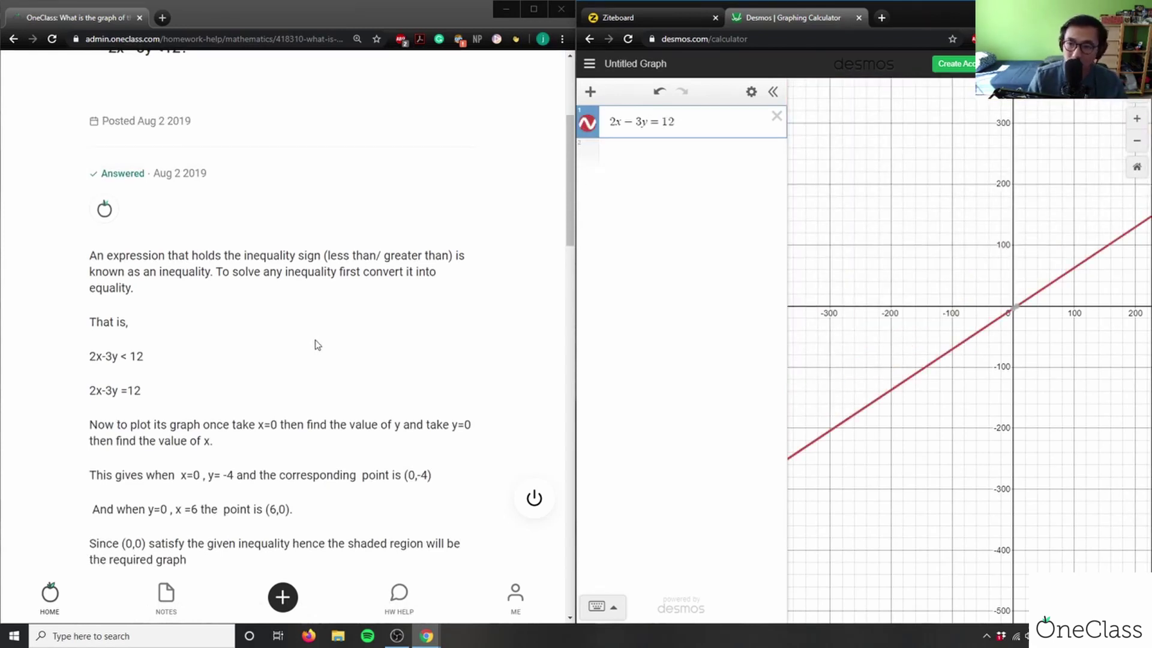
scroll(1026, 376, up, 3)
scroll(966, 410, up, 5)
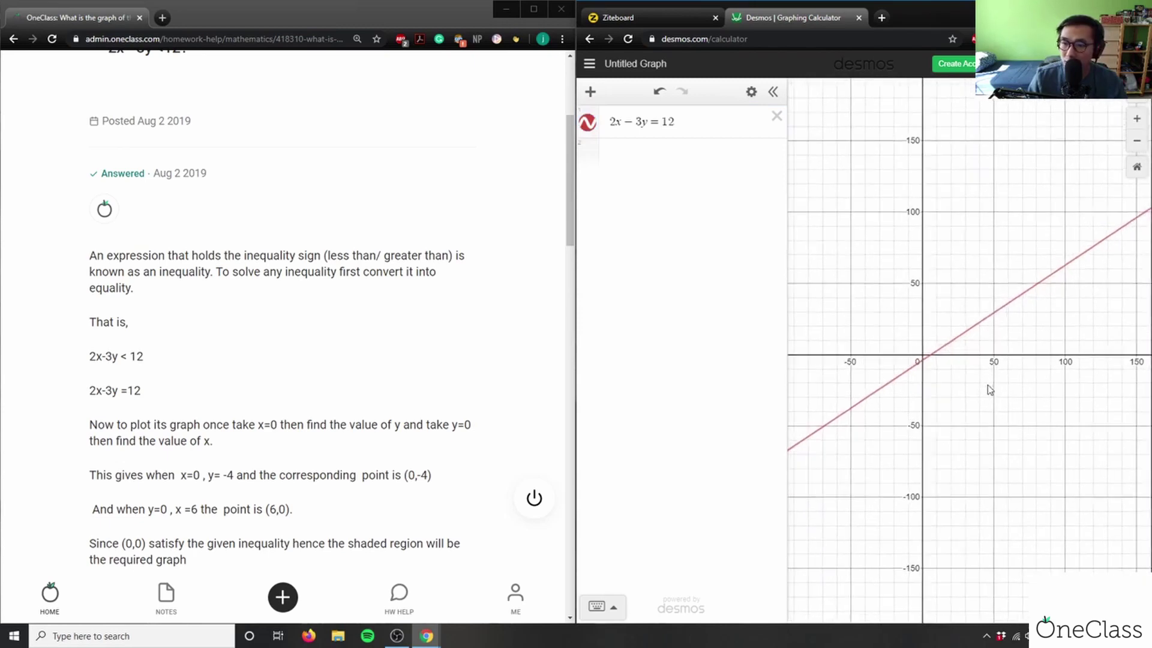
scroll(958, 438, up, 5)
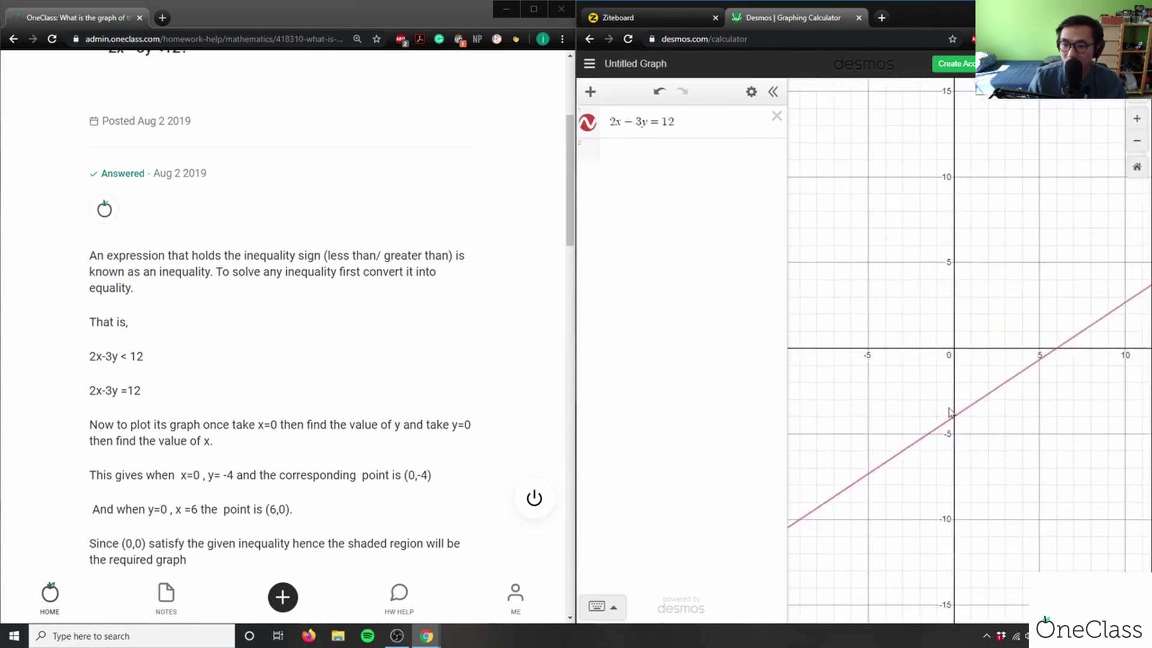
Restore 2x-3y<12 and check the intercepts (0, −4) and (6, 0) on the graph.
click(662, 123)
key(BackSpace)
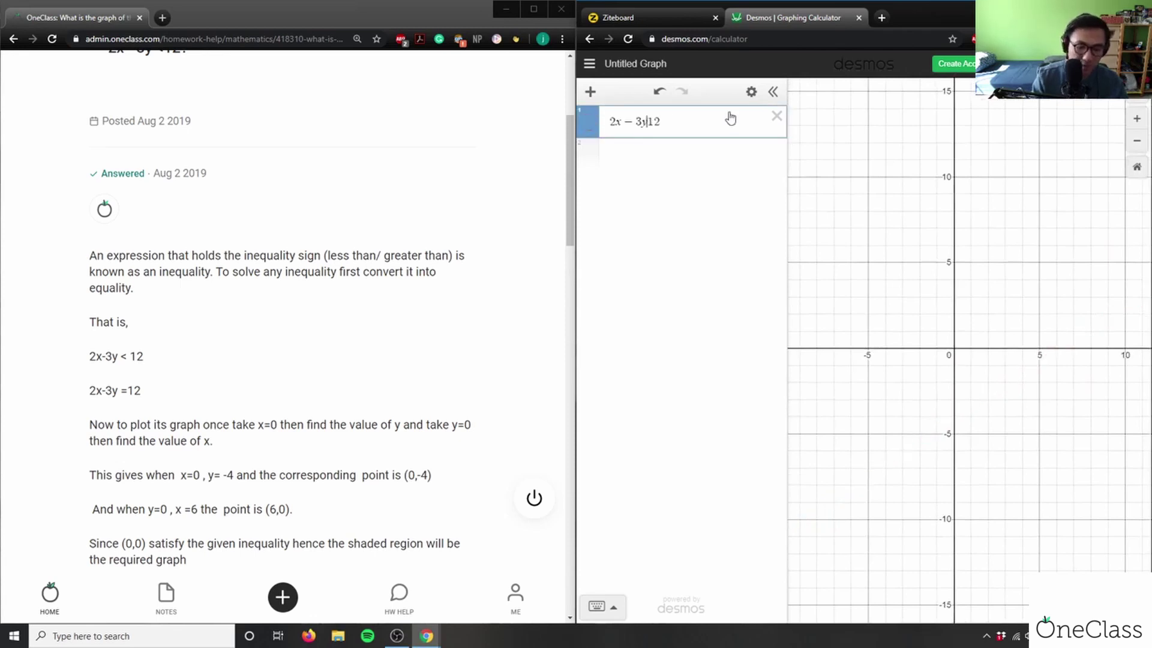
text(<)
scroll(1011, 427, up, 1)
scroll(1012, 427, up, 1)
mouse_move(938, 418)
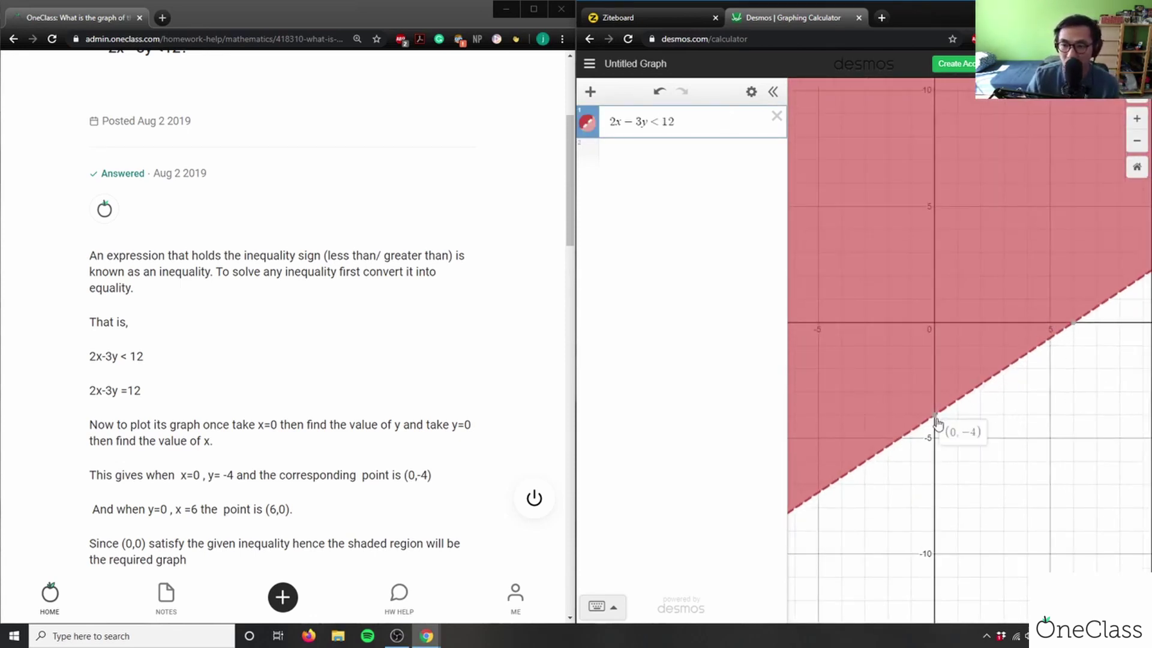
mouse_move(1073, 330)
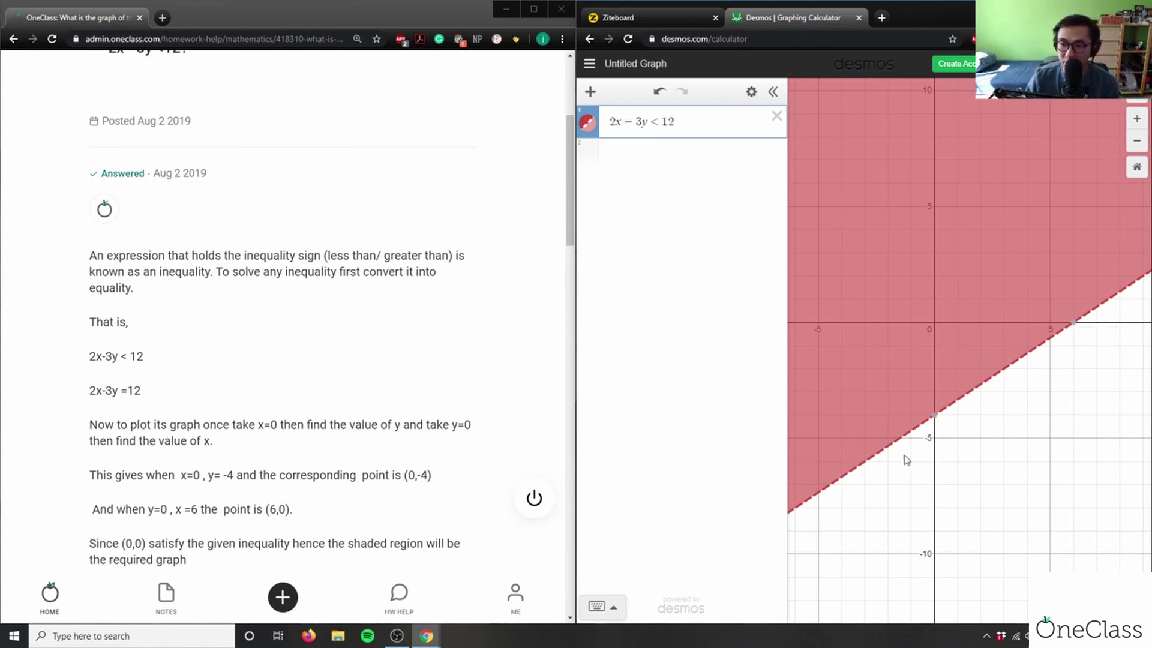
Close the Desmos tab without saving and return to the OneClass page.
scroll(989, 348, down, 3)
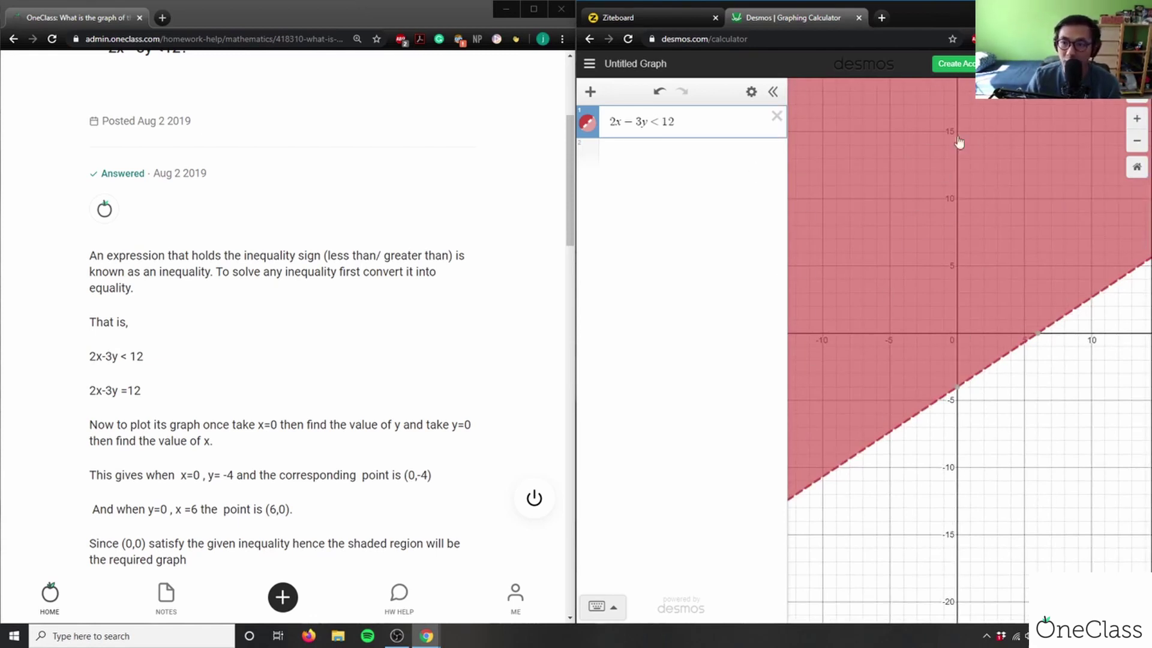
click(857, 19)
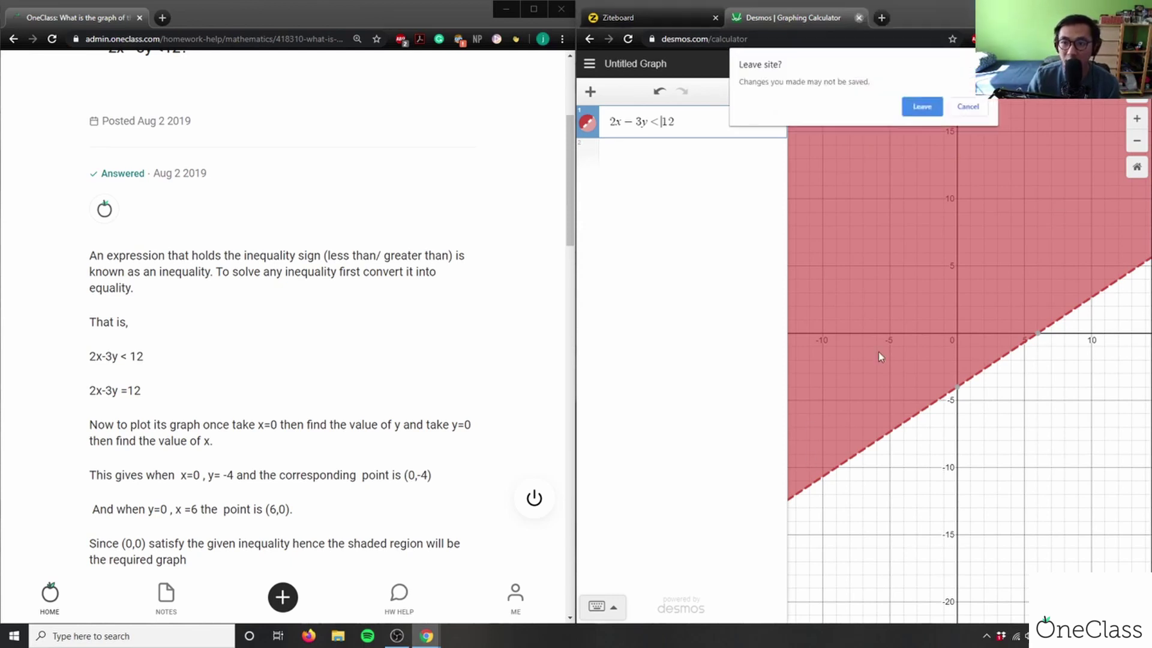
click(921, 111)
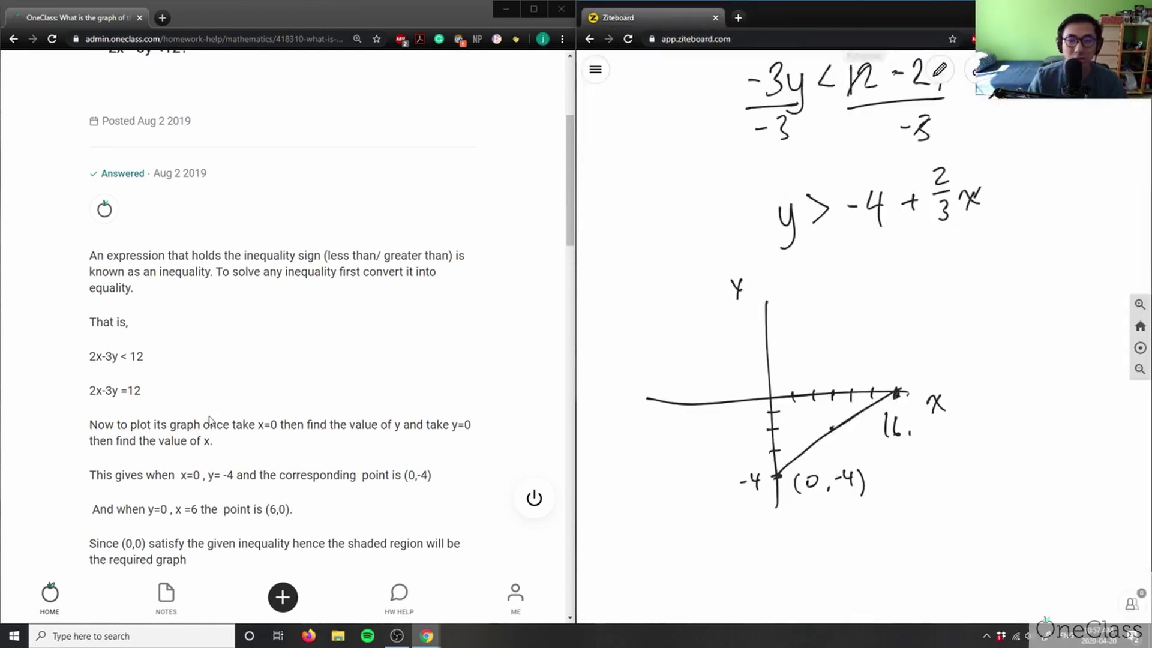
scroll(232, 386, down, 12)
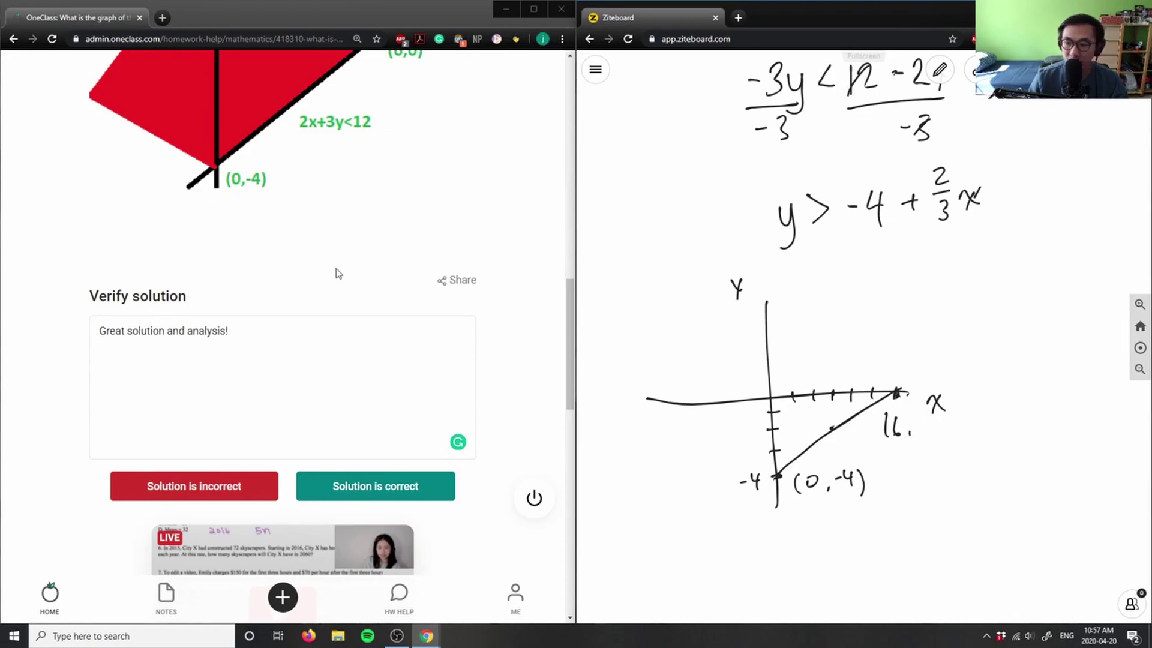